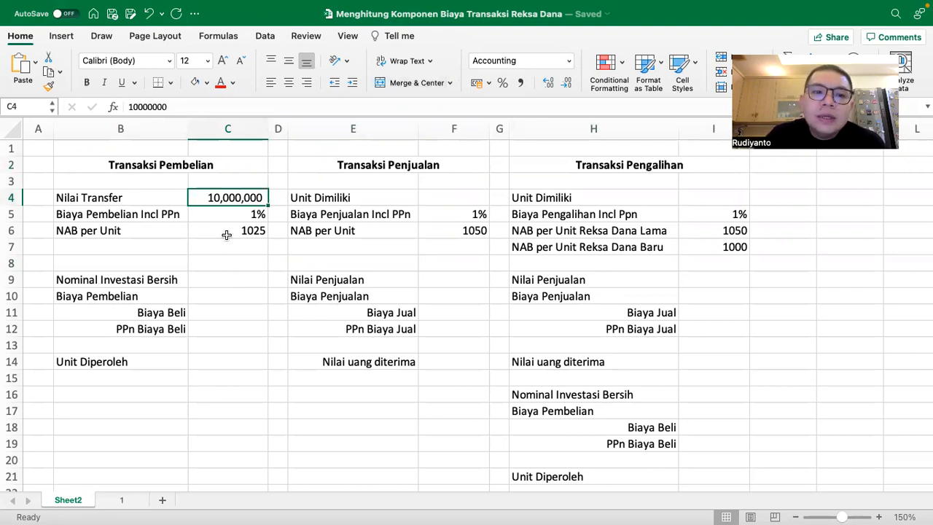
{"action": "left_click", "coordinate": [221, 213]}
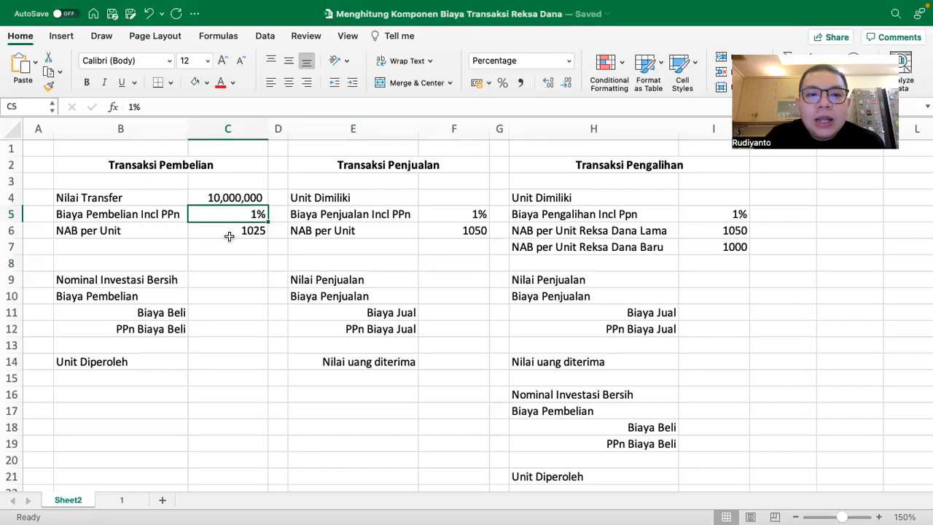
{"action": "left_click", "coordinate": [207, 230]}
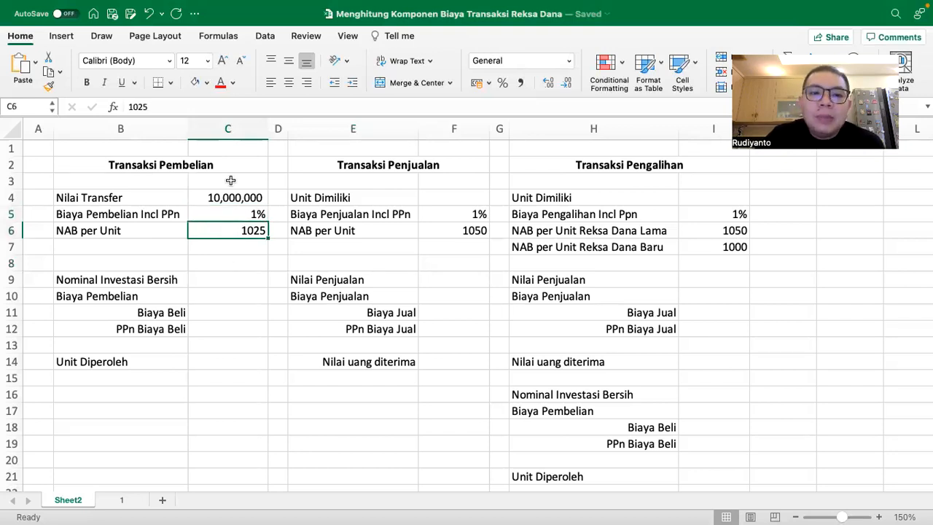
{"action": "left_click", "coordinate": [228, 278]}
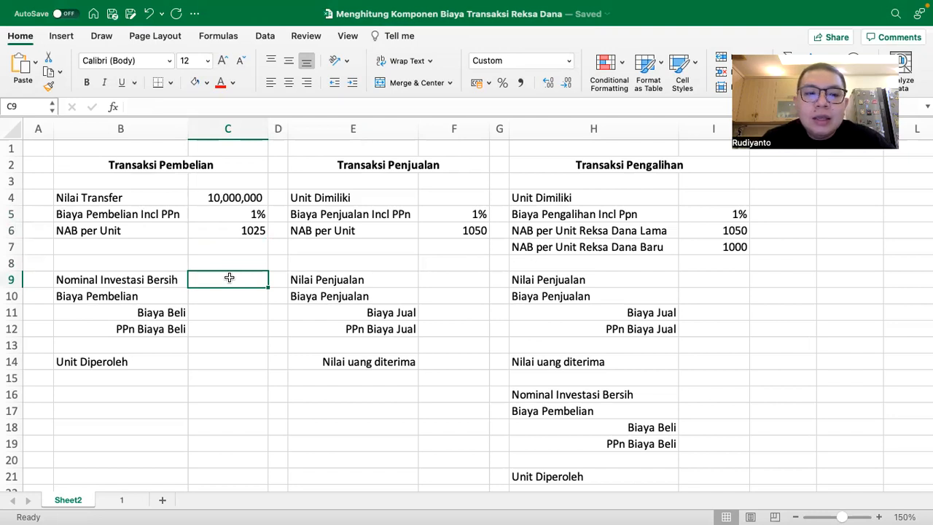
{"action": "left_click", "coordinate": [219, 191]}
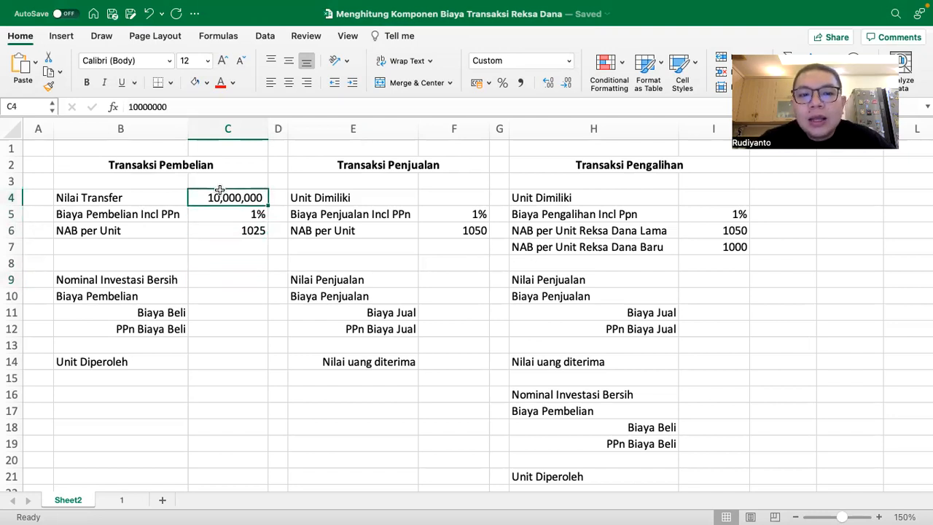
{"action": "left_click", "coordinate": [234, 210]}
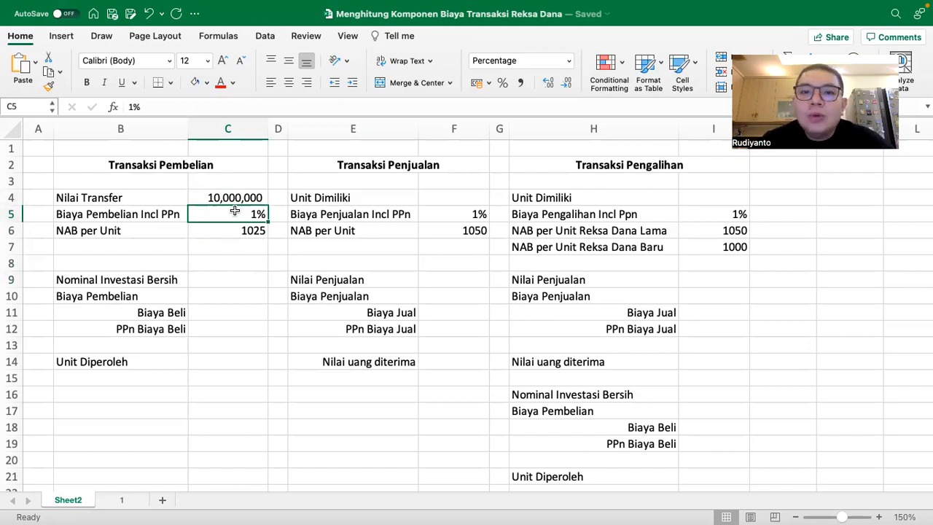
- Calculate the purchase's Nominal Investasi Bersih in C9 with the formula =C4/(1+C5)
{"action": "left_click", "coordinate": [216, 279]}
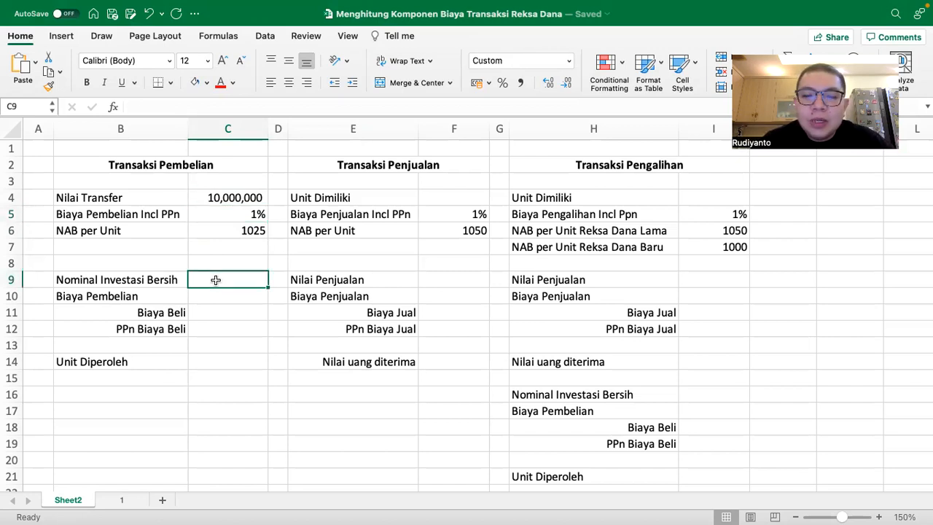
{"action": "type", "text": "="}
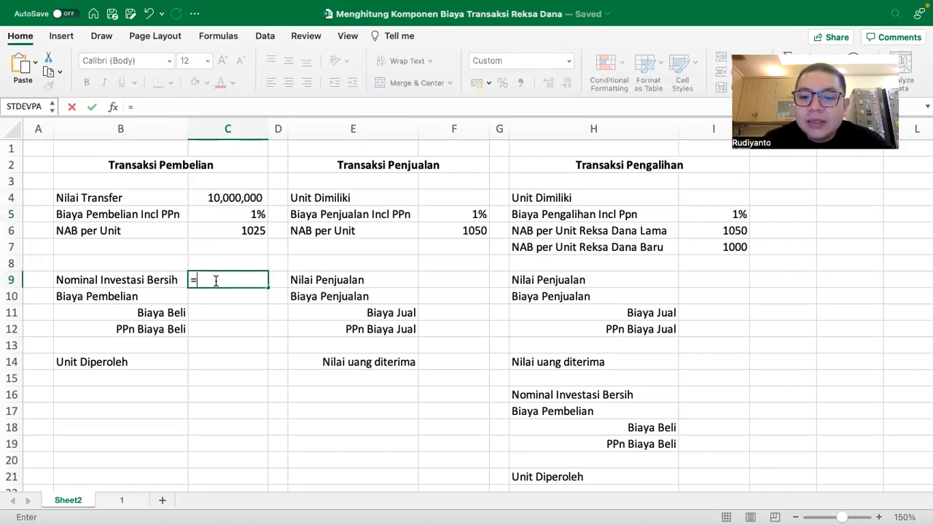
{"action": "type", "text": "("}
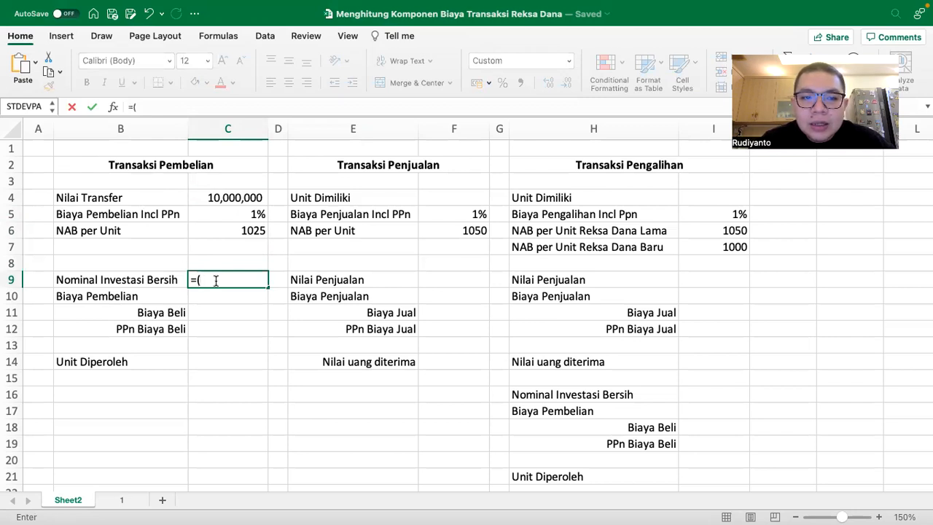
{"action": "key", "text": "BackSpace"}
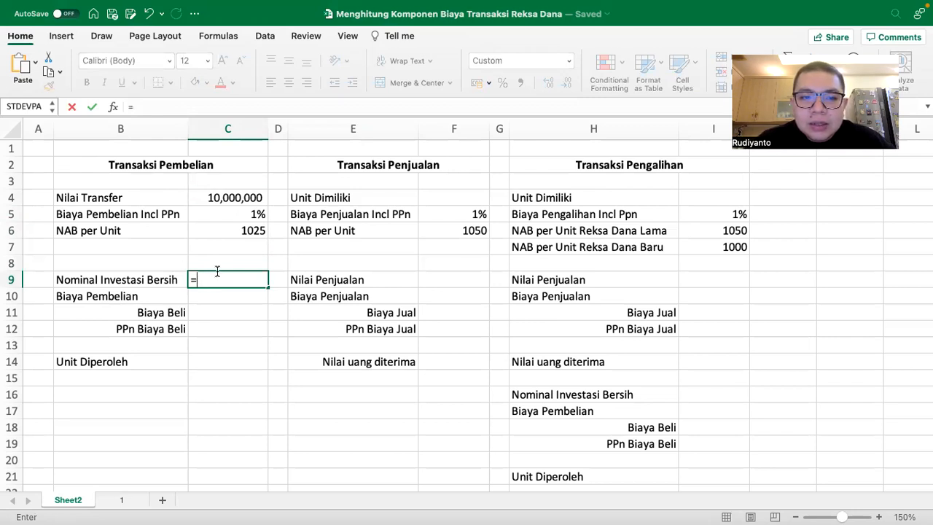
{"action": "left_click", "coordinate": [227, 193]}
{"action": "type", "text": "/"}
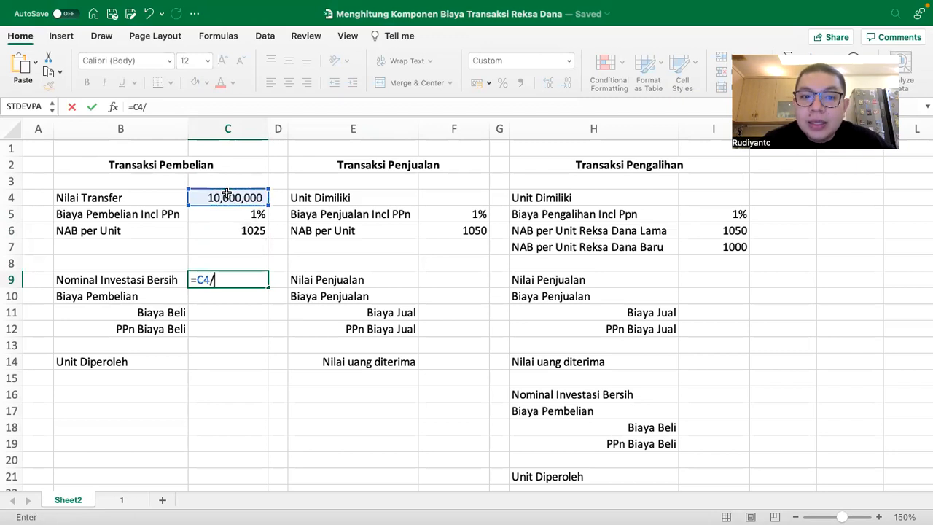
{"action": "type", "text": "(1+"}
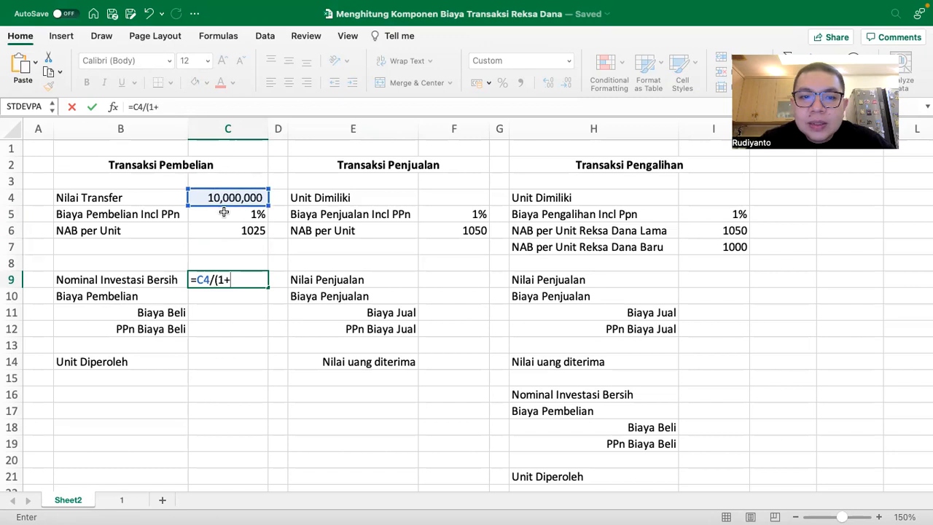
{"action": "left_click", "coordinate": [223, 212]}
{"action": "type", "text": ")"}
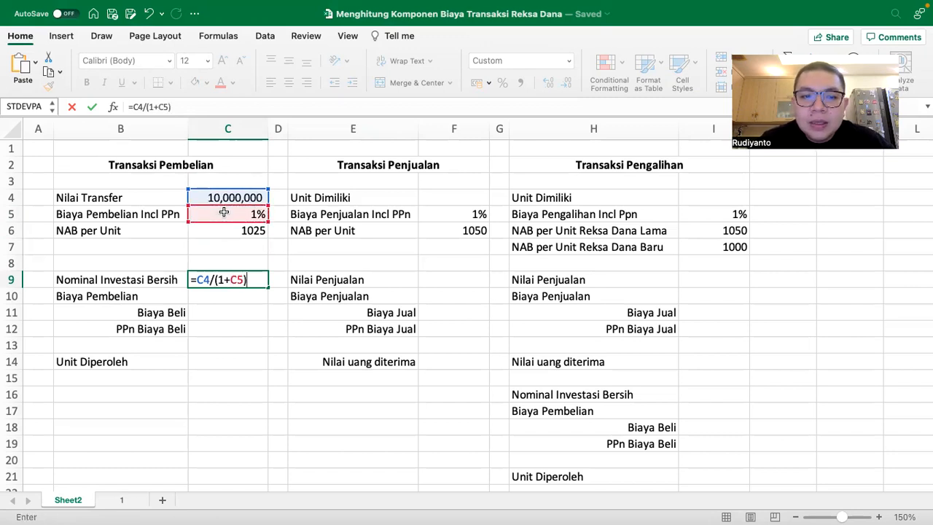
{"action": "key", "text": "Return"}
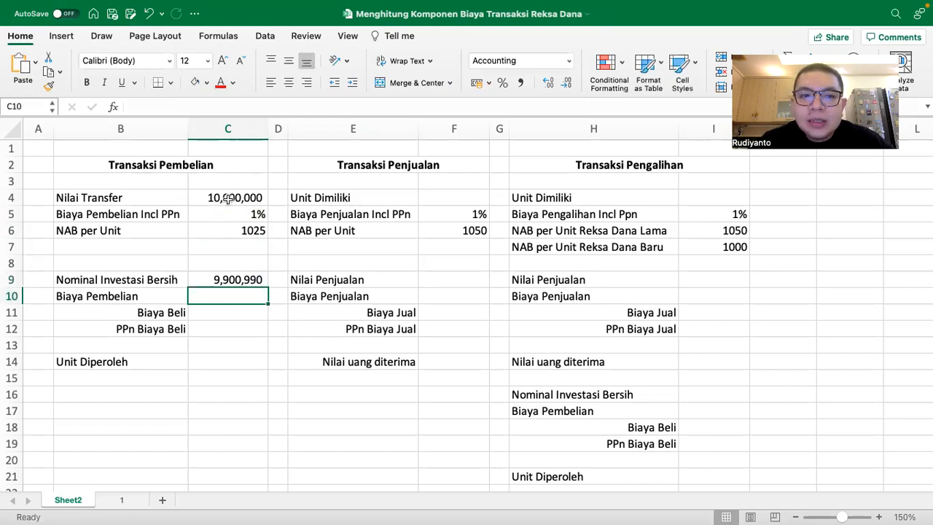
{"action": "left_click", "coordinate": [231, 201]}
{"action": "left_click", "coordinate": [236, 213]}
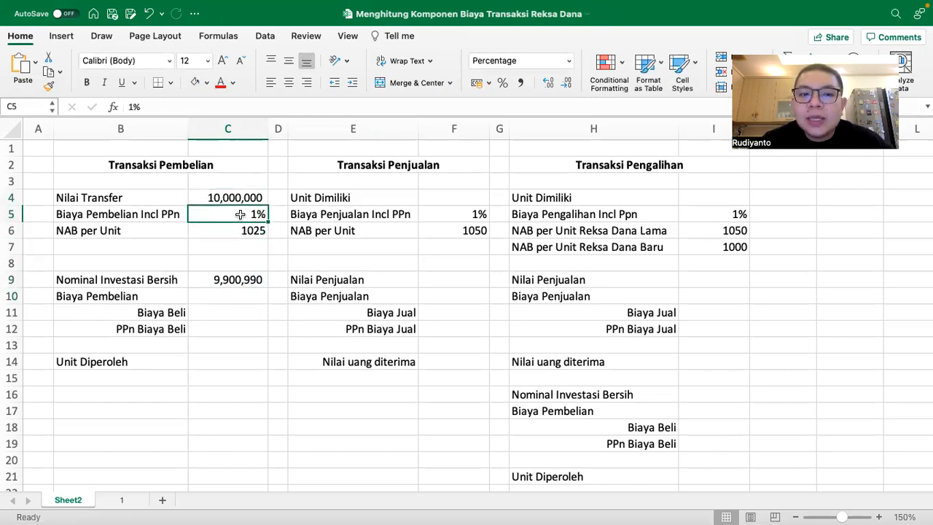
{"action": "left_click", "coordinate": [258, 279]}
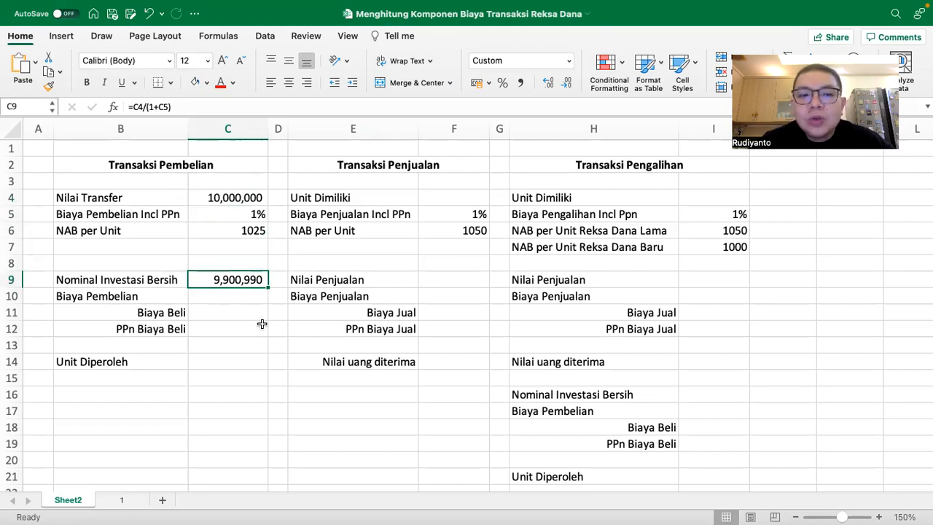
- Calculate Biaya Pembelian in C10 as the transfer value minus the net investment, using =C4-C9
{"action": "left_click", "coordinate": [218, 295]}
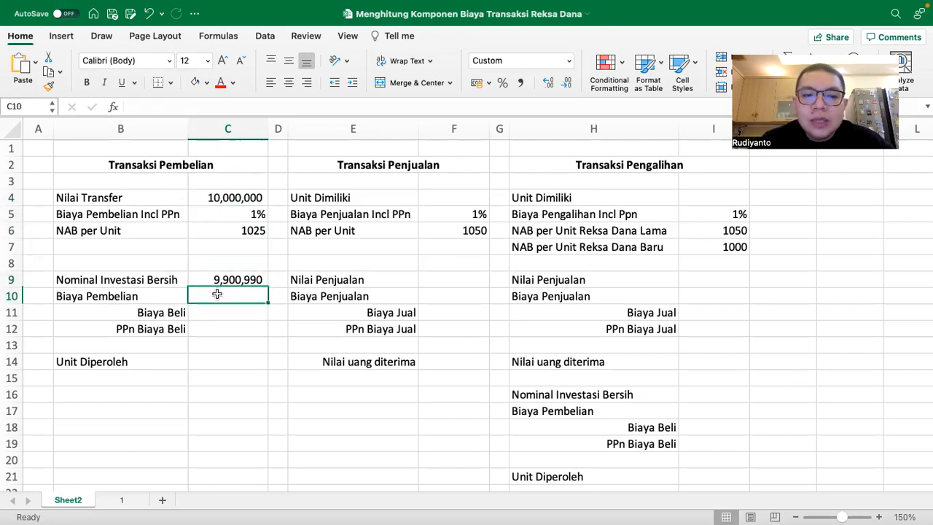
{"action": "type", "text": "="}
{"action": "left_click", "coordinate": [218, 199]}
{"action": "type", "text": "-"}
{"action": "left_click", "coordinate": [231, 277]}
{"action": "key", "text": "Return"}
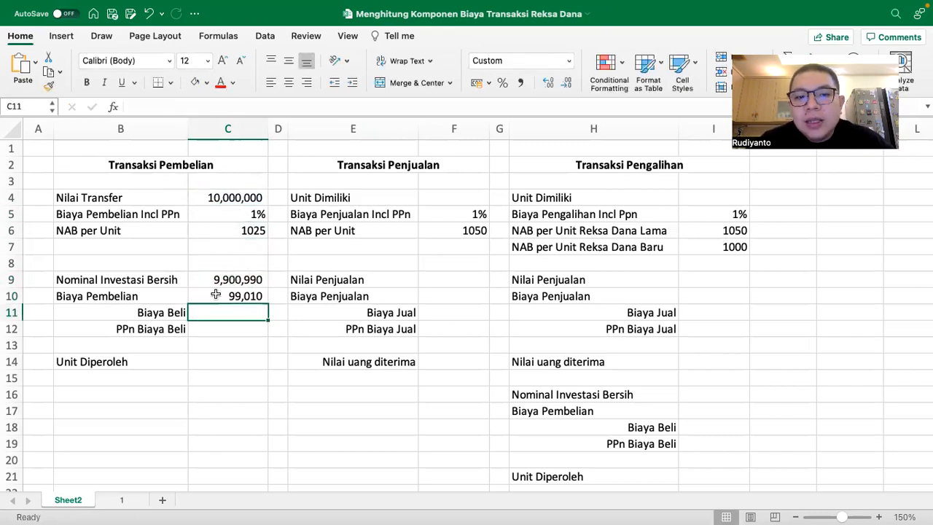
- Set the Nilai Transfer in C4 to 10100000 and check the net investment and purchase fee cells
{"action": "left_click", "coordinate": [216, 295]}
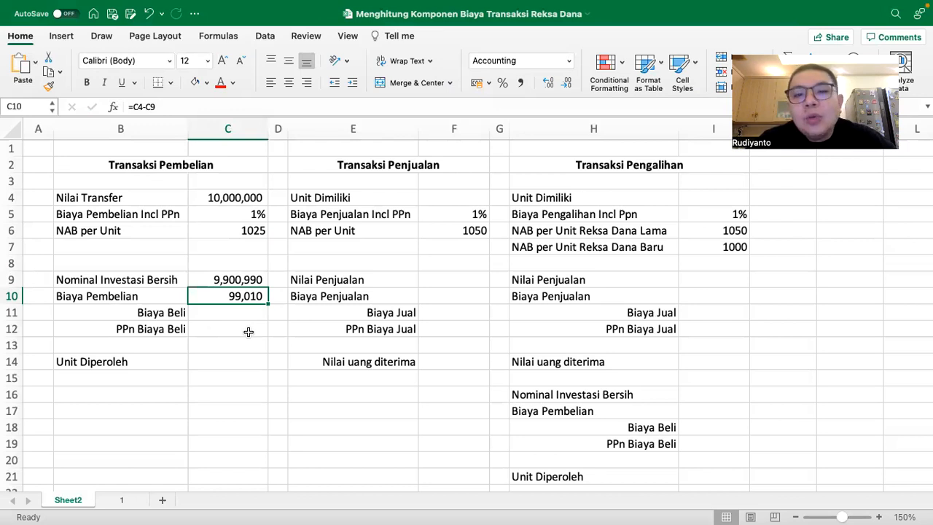
{"action": "left_click", "coordinate": [225, 201]}
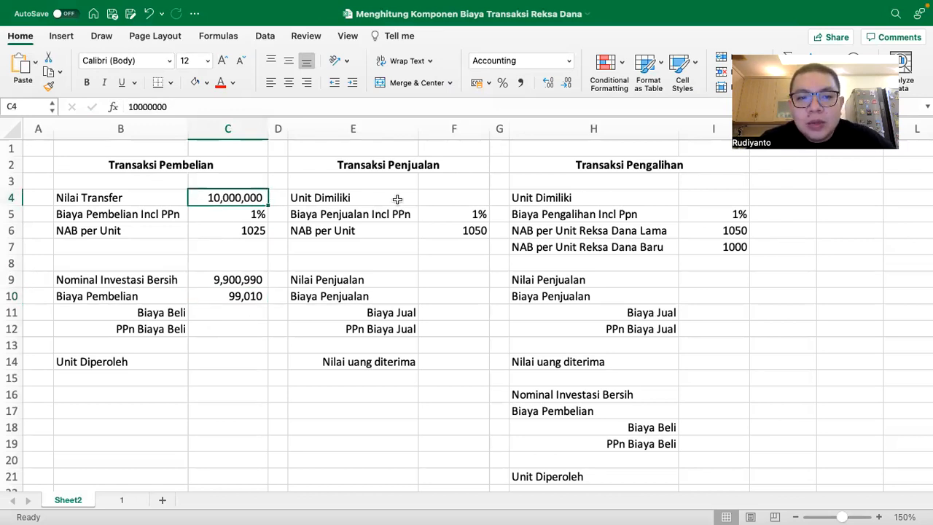
{"action": "type", "text": "10"}
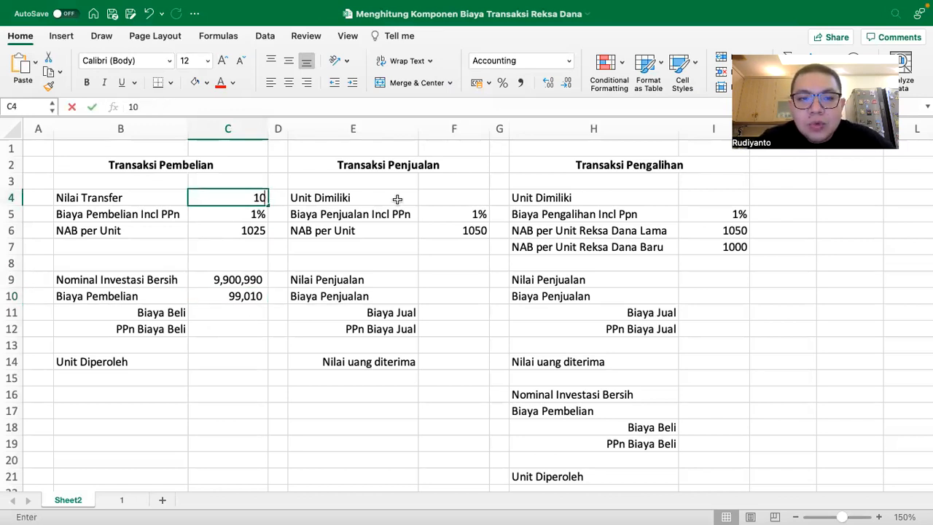
{"action": "type", "text": ",100,000000"}
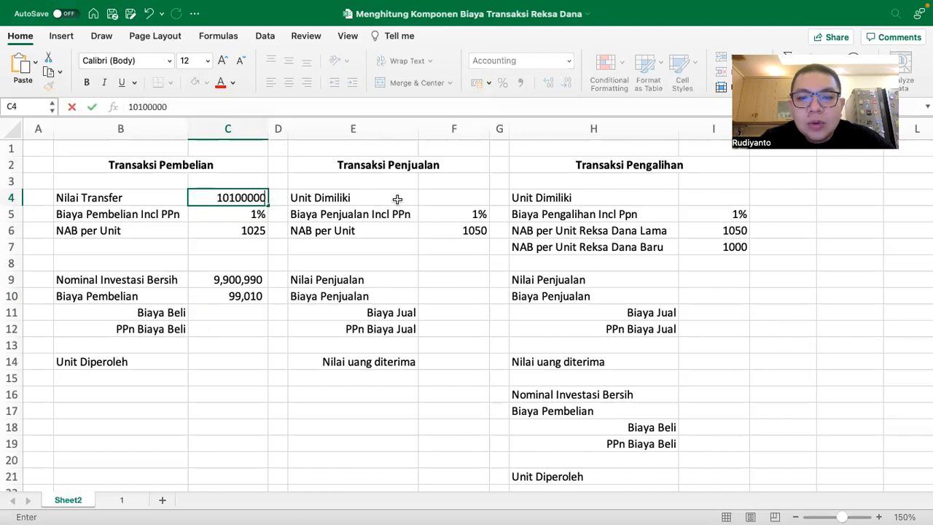
{"action": "key", "text": "Return"}
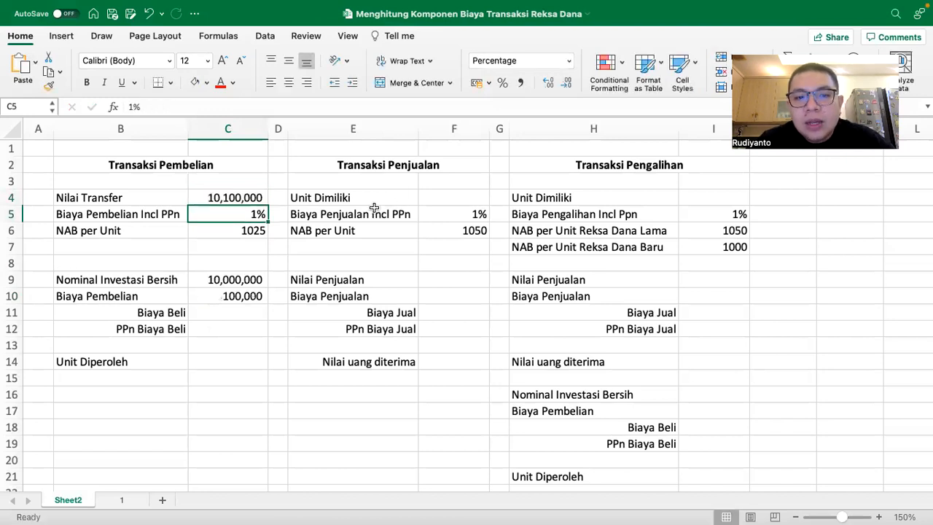
{"action": "left_click", "coordinate": [249, 282]}
{"action": "left_click", "coordinate": [248, 298]}
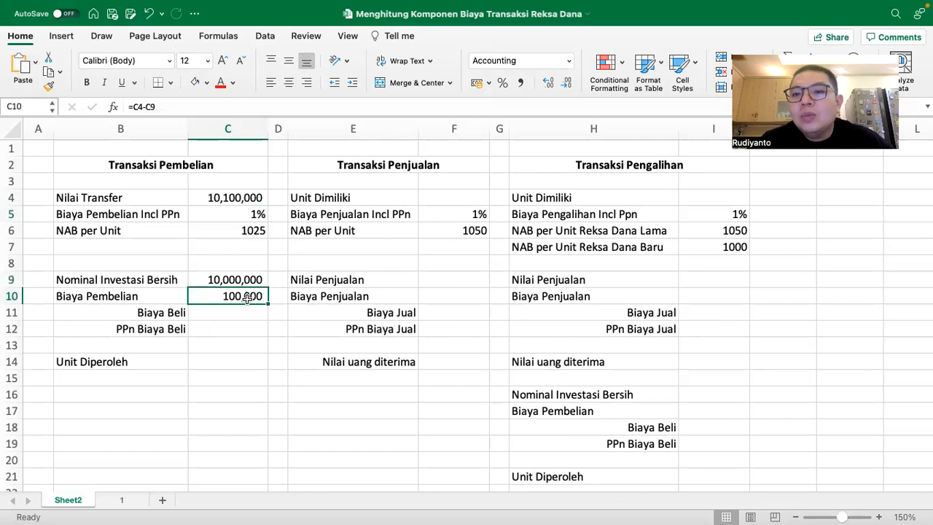
{"action": "left_click", "coordinate": [237, 280]}
- Set the Nilai Transfer in C4 back to 10000000
{"action": "left_click", "coordinate": [228, 193]}
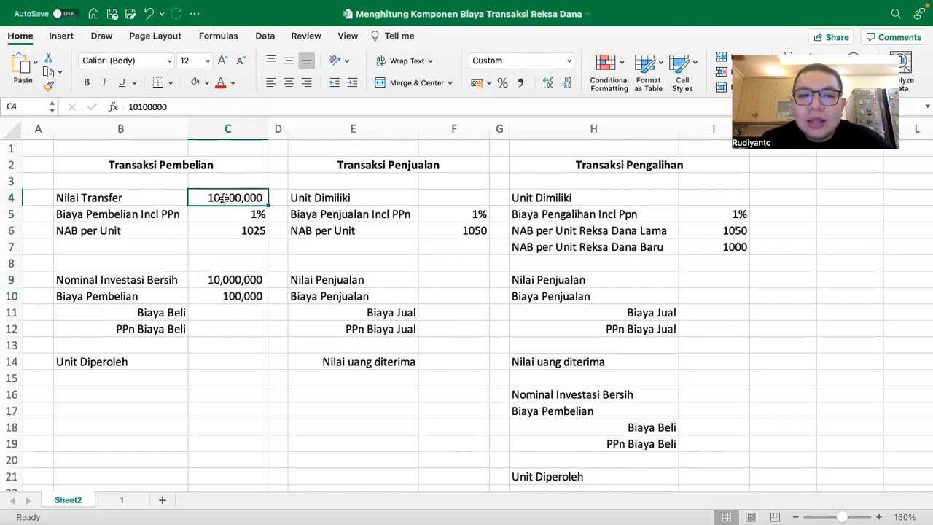
{"action": "type", "text": "10,000,000"}
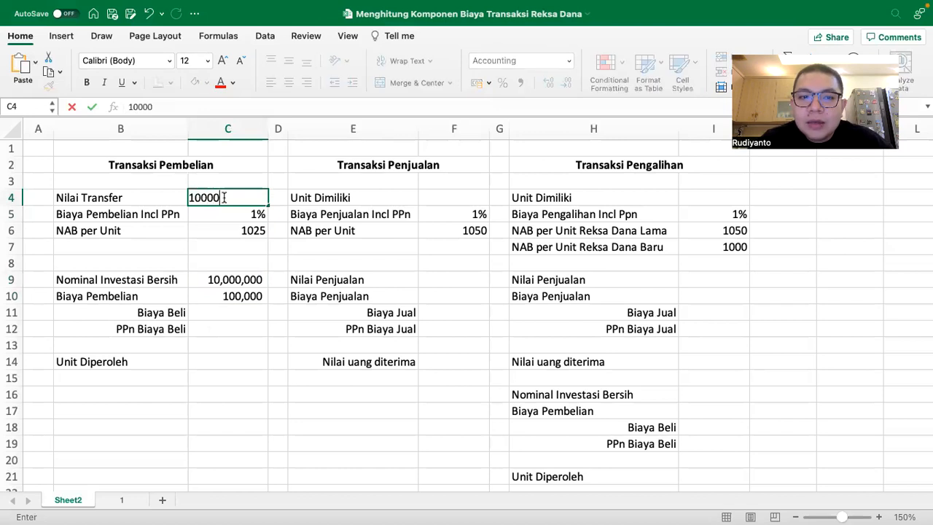
{"action": "key", "text": "Return"}
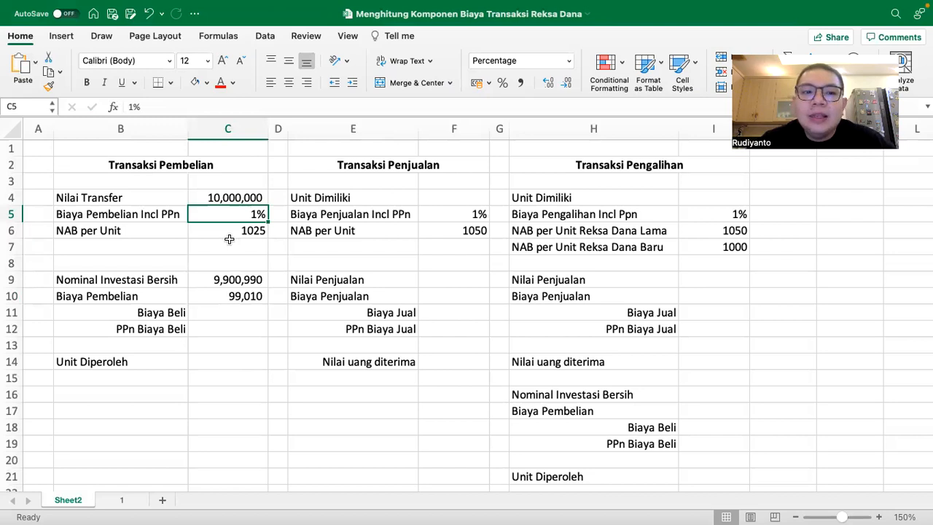
{"action": "left_click", "coordinate": [223, 295]}
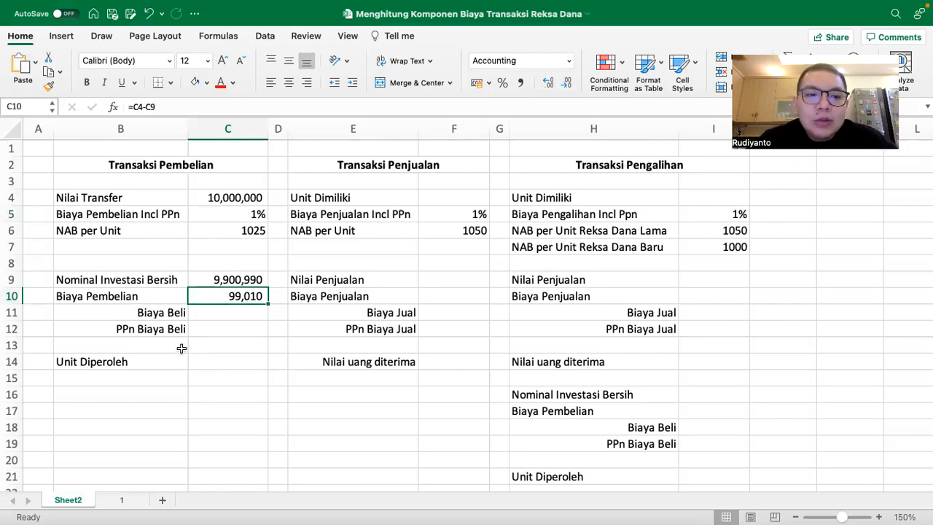
{"action": "left_click", "coordinate": [158, 318]}
{"action": "left_click", "coordinate": [157, 330]}
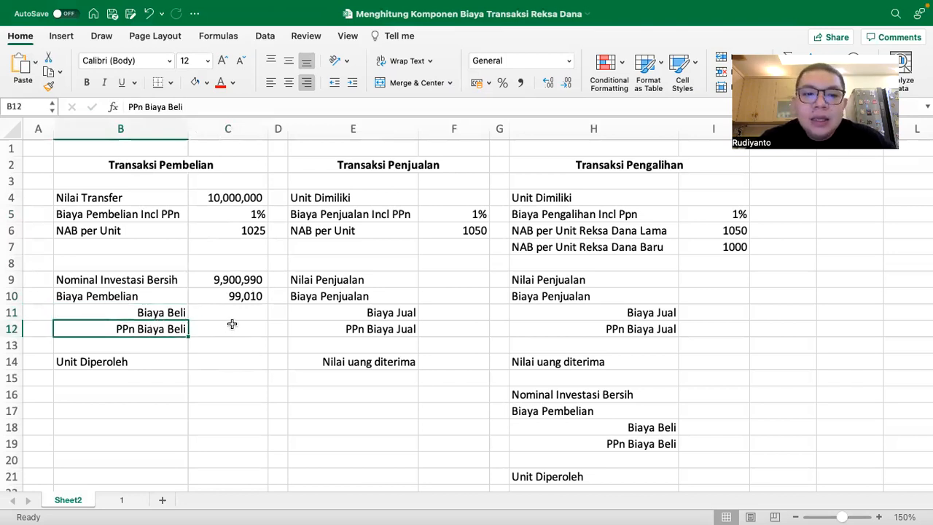
- Calculate Biaya Beli excluding tax in C11 with the formula =C10/1.11
{"action": "left_click", "coordinate": [240, 313]}
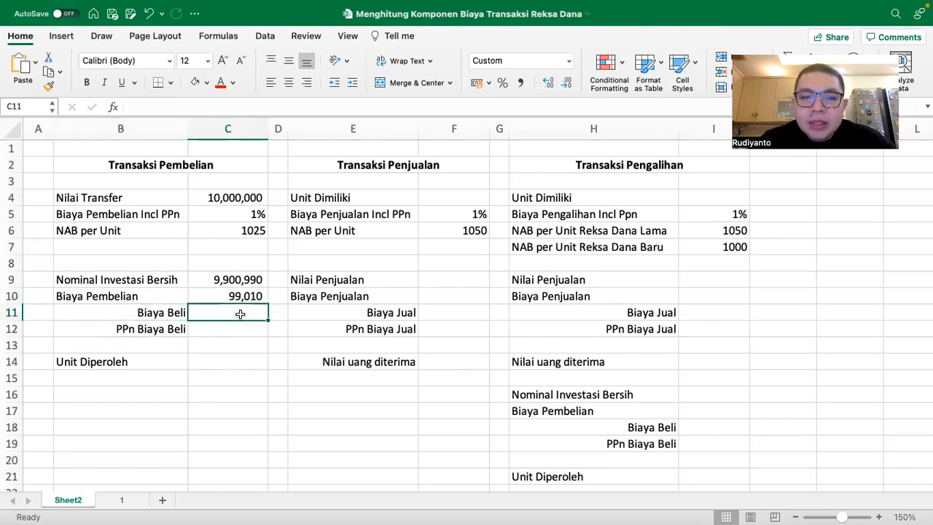
{"action": "type", "text": "="}
{"action": "left_click", "coordinate": [239, 291]}
{"action": "type", "text": "/"}
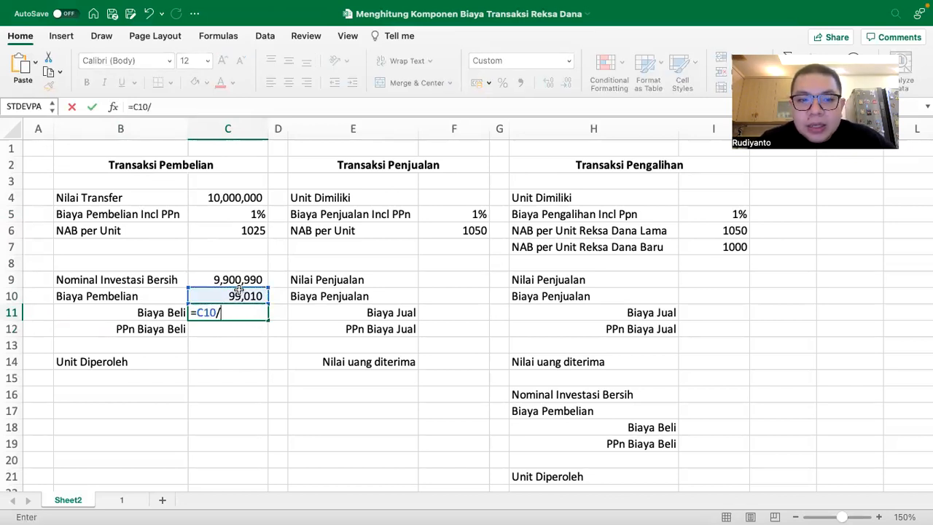
{"action": "type", "text": "1.11"}
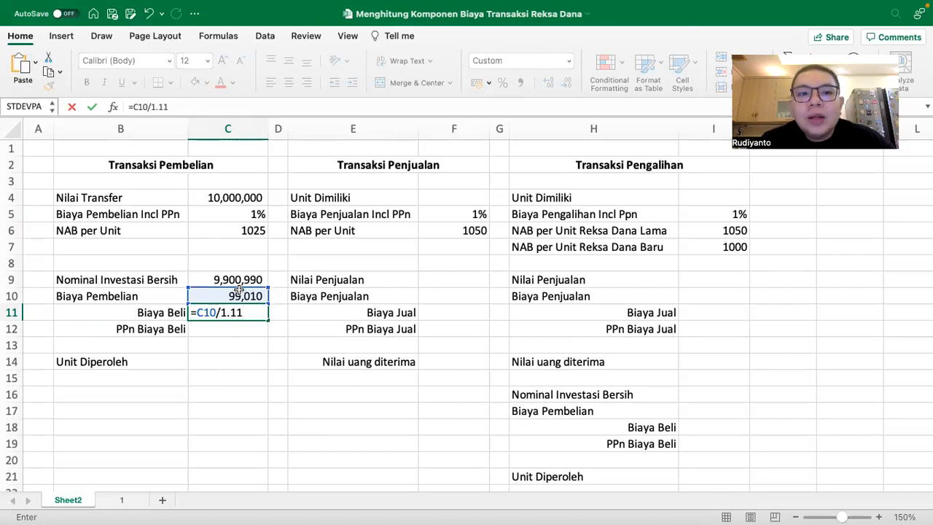
{"action": "key", "text": "Return"}
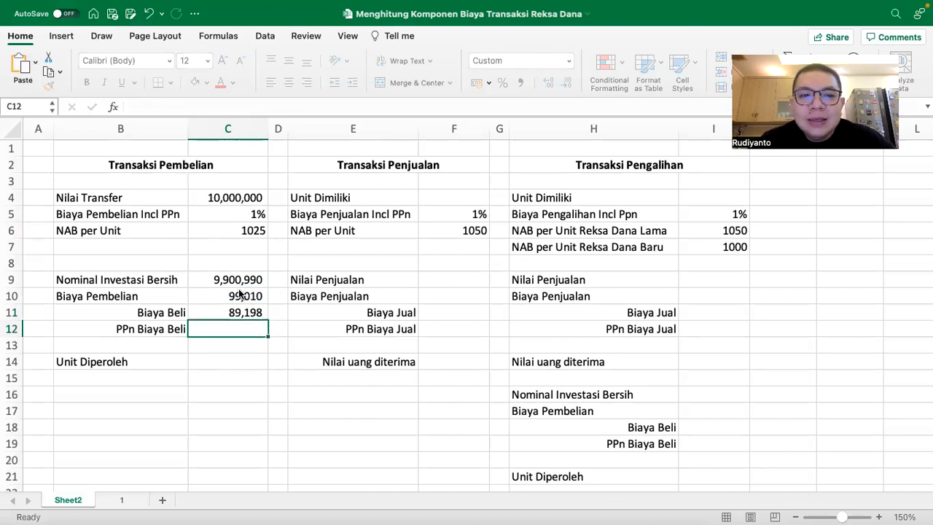
- Calculate PPn Biaya Beli in C12 as 11% of the purchase fee, using =C11*11%
{"action": "left_click", "coordinate": [259, 313]}
{"action": "left_click", "coordinate": [236, 334]}
{"action": "type", "text": "="}
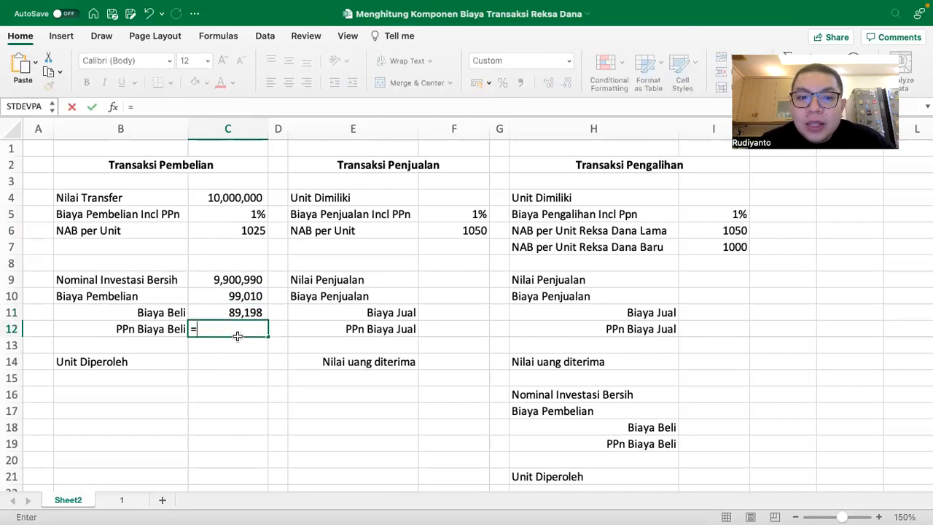
{"action": "left_click", "coordinate": [209, 318]}
{"action": "type", "text": "*11%"}
{"action": "key", "text": "Return"}
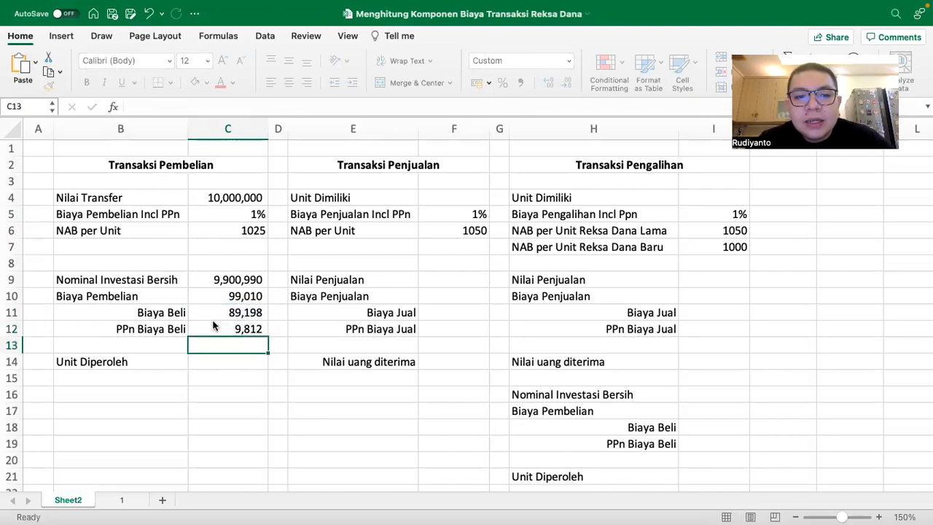
- Add Biaya Beli and PPn Biaya Beli in C13 with =C11+C12 to check the fee split
{"action": "type", "text": "="}
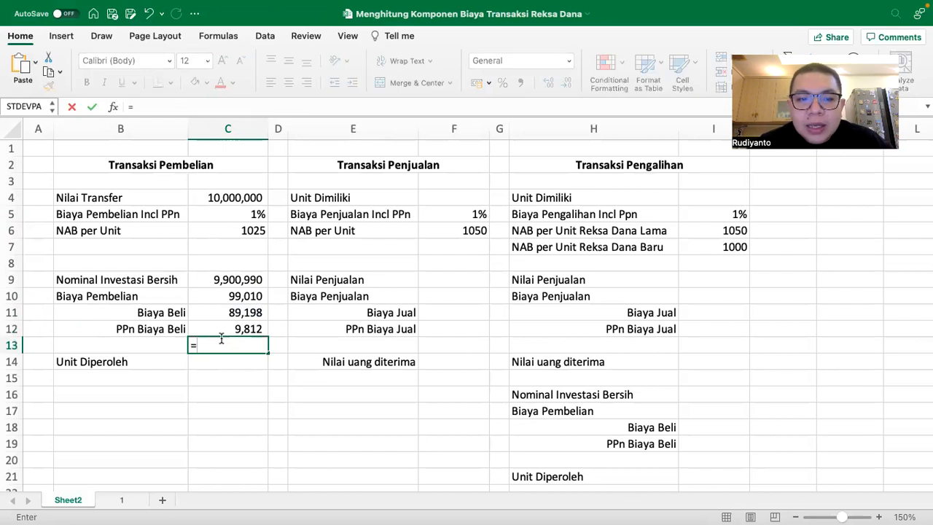
{"action": "key", "text": "Up"}
{"action": "key", "text": "Up"}
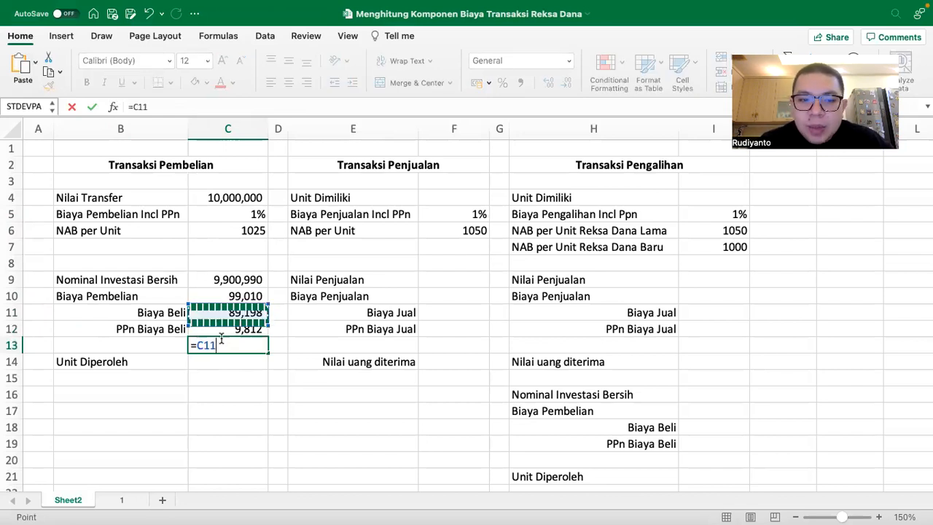
{"action": "type", "text": "+"}
{"action": "key", "text": "Up"}
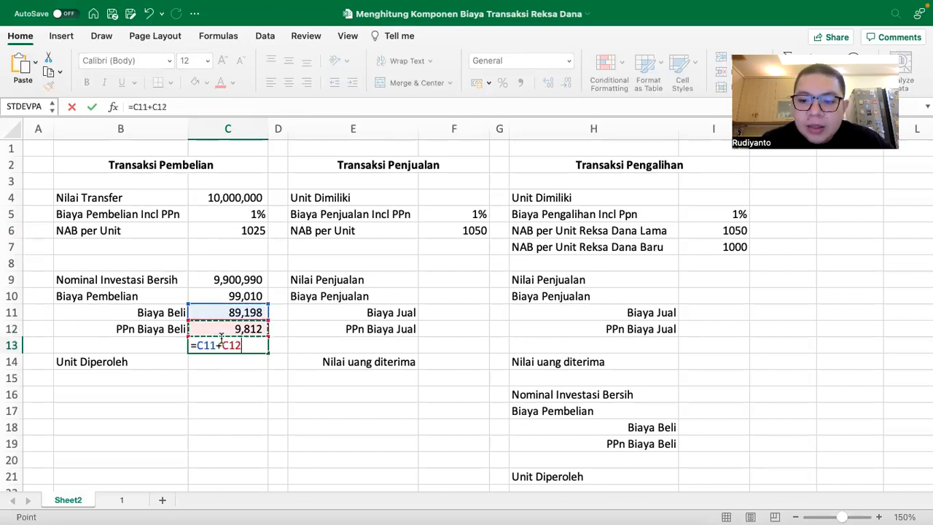
{"action": "key", "text": "Return"}
{"action": "left_click", "coordinate": [221, 340]}
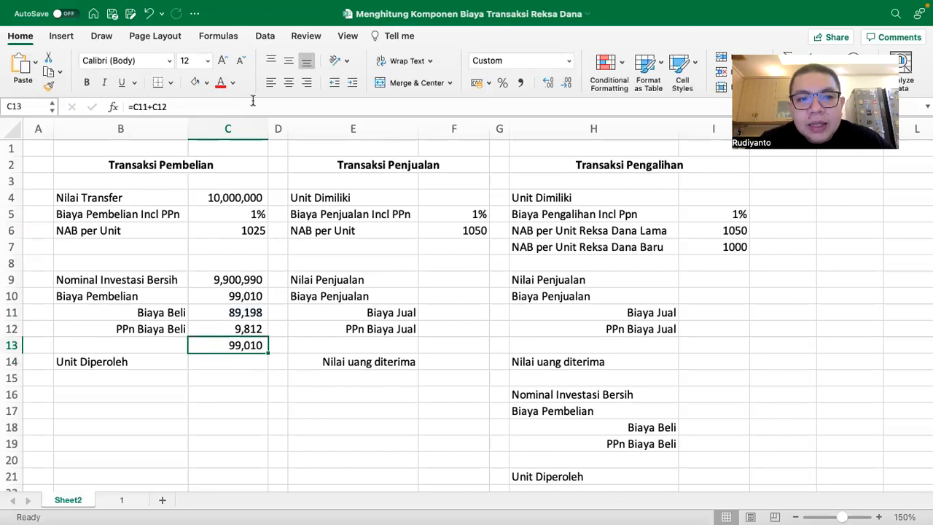
- Set the font colour of the Biaya Pembelian amount in C10 and the check sum in C13 to red
{"action": "left_click", "coordinate": [227, 295]}
{"action": "left_click", "coordinate": [221, 83]}
{"action": "left_click", "coordinate": [223, 338]}
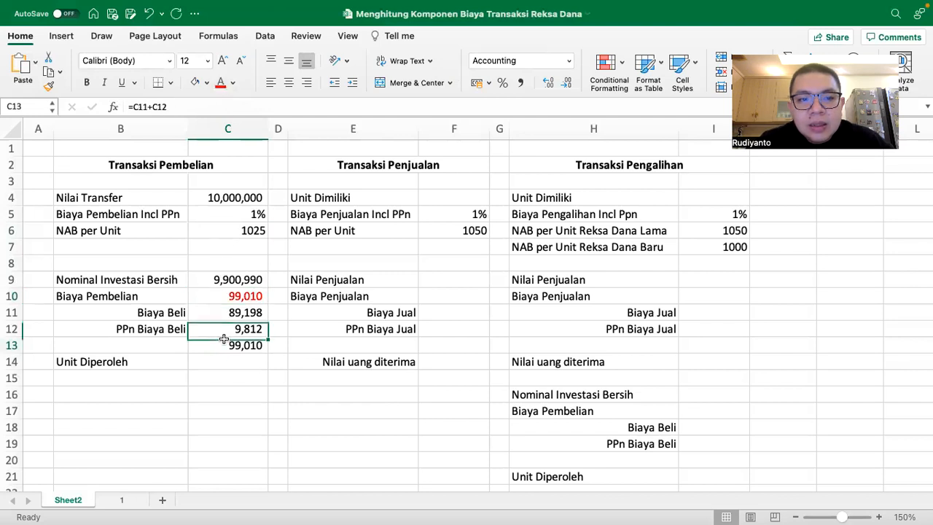
{"action": "left_click", "coordinate": [221, 83]}
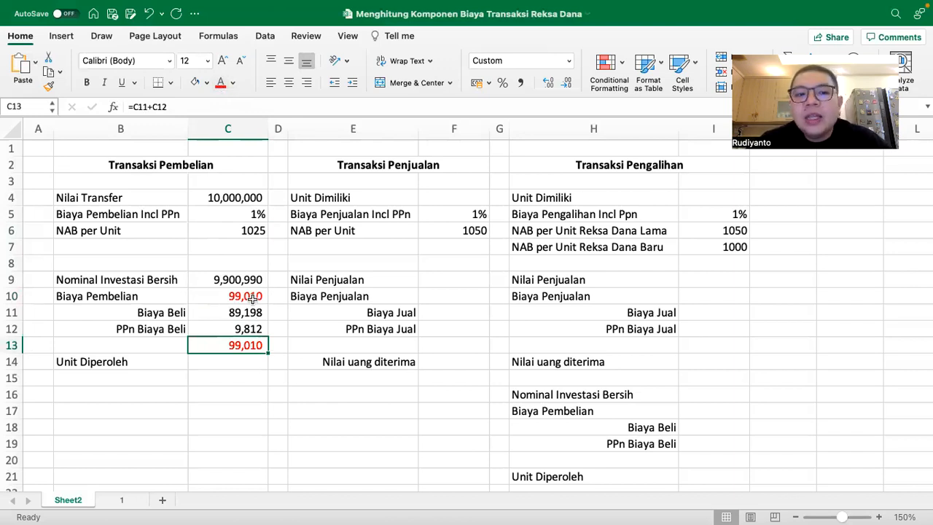
- Review the fee rate and fee component cells in the purchase section, and clear the check sum in C13
{"action": "left_click", "coordinate": [248, 213]}
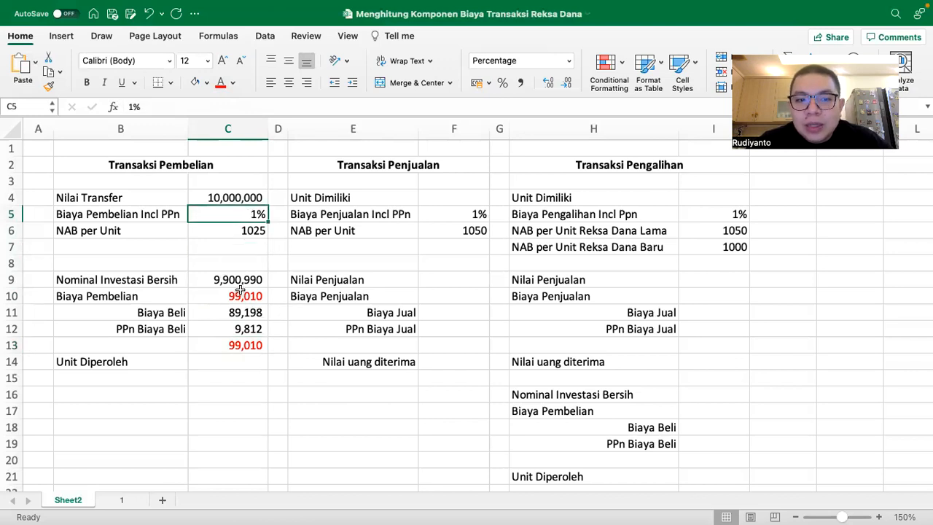
{"action": "left_click", "coordinate": [229, 312]}
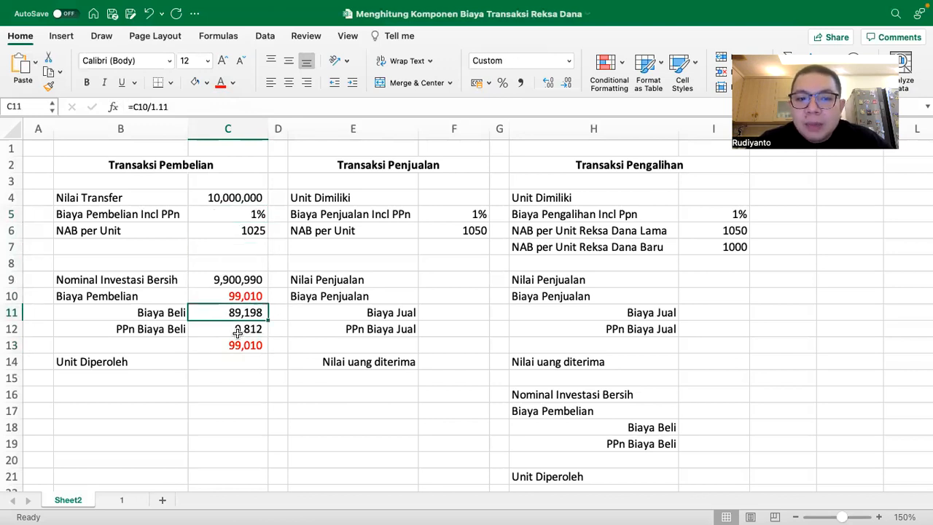
{"action": "left_click", "coordinate": [237, 332]}
{"action": "left_click", "coordinate": [242, 348]}
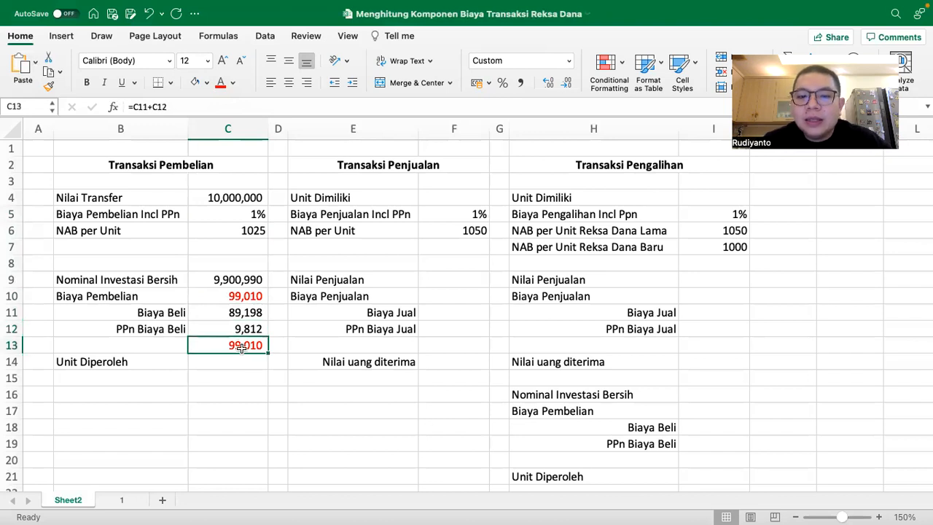
{"action": "key", "text": "Delete"}
- Calculate Unit Diperoleh in C14 by dividing the net investment by the purchase NAB per Unit, using =C9/C6
{"action": "left_click", "coordinate": [226, 369]}
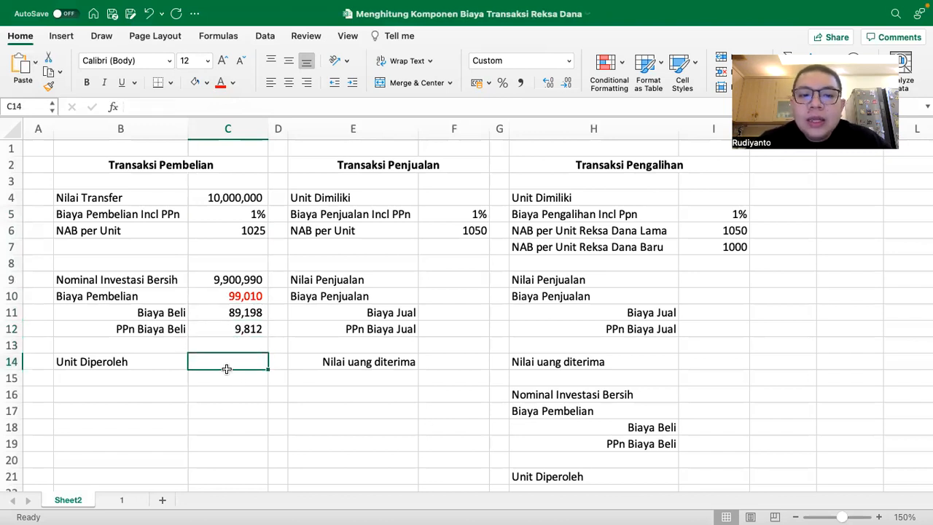
{"action": "type", "text": "="}
{"action": "left_click", "coordinate": [244, 279]}
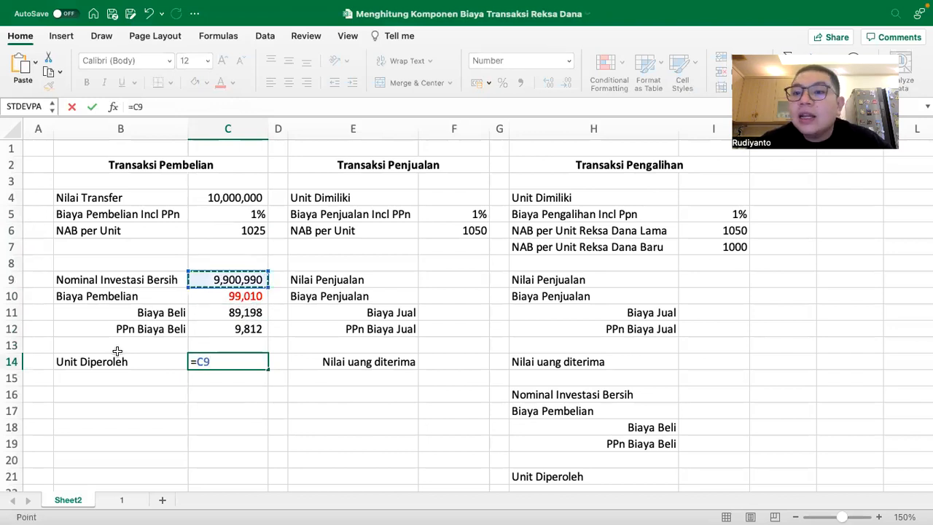
{"action": "type", "text": "/"}
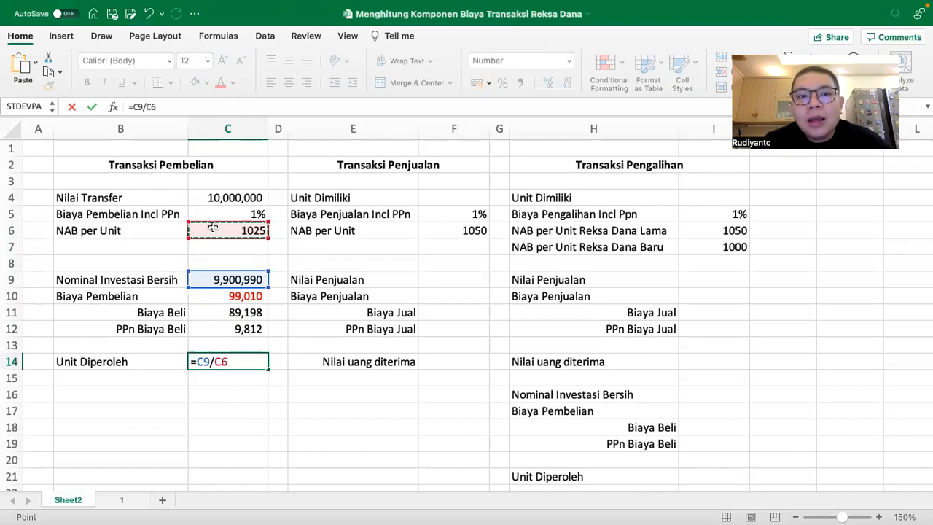
{"action": "key", "text": "Return"}
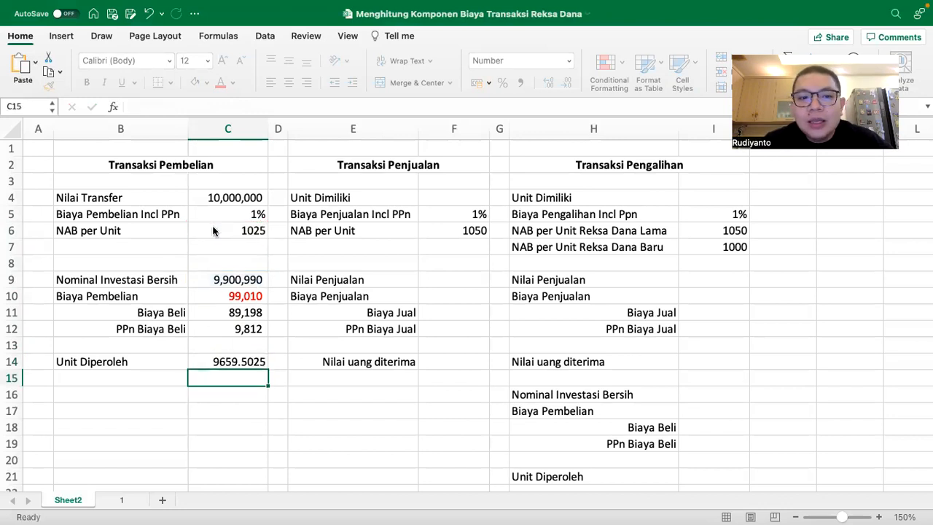
{"action": "left_click", "coordinate": [214, 364]}
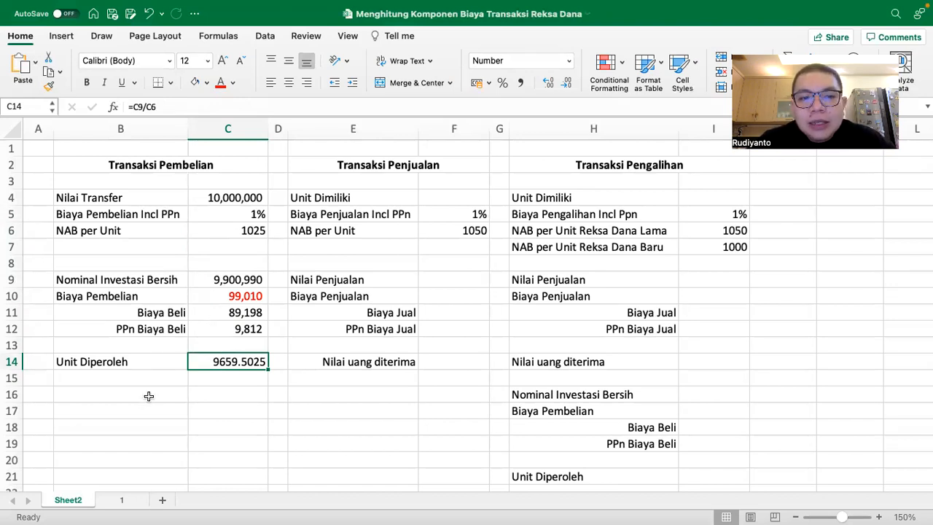
- Link Unit Dimiliki in F4 of the sale section to the units acquired, using =C14
{"action": "left_click", "coordinate": [454, 198]}
{"action": "type", "text": "="}
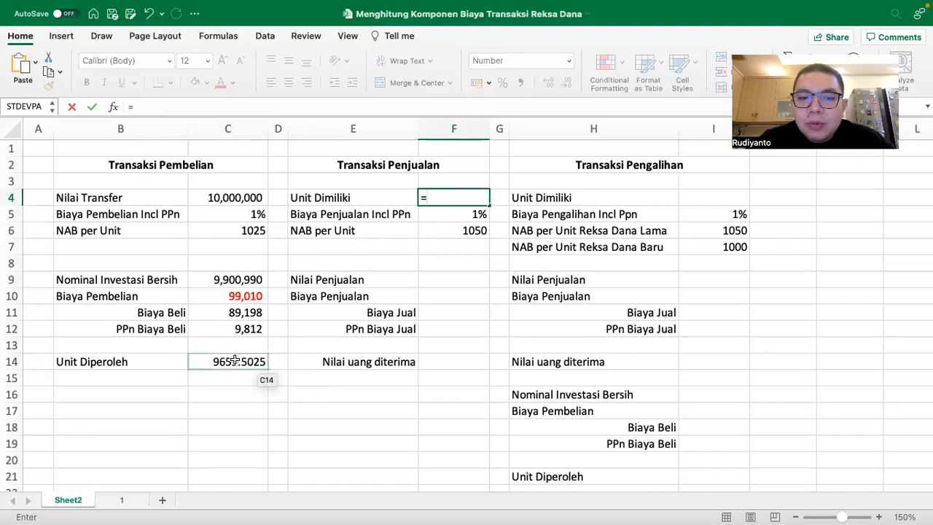
{"action": "left_click", "coordinate": [234, 360]}
{"action": "key", "text": "Return"}
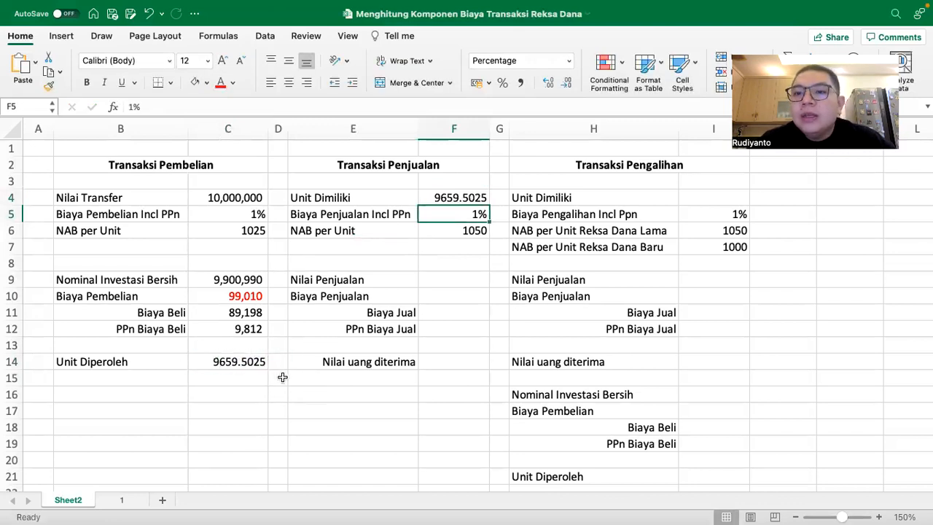
- Calculate Nilai Penjualan in F9 by multiplying the units owned by the sale NAB per Unit, using =F4*F6
{"action": "left_click", "coordinate": [451, 227]}
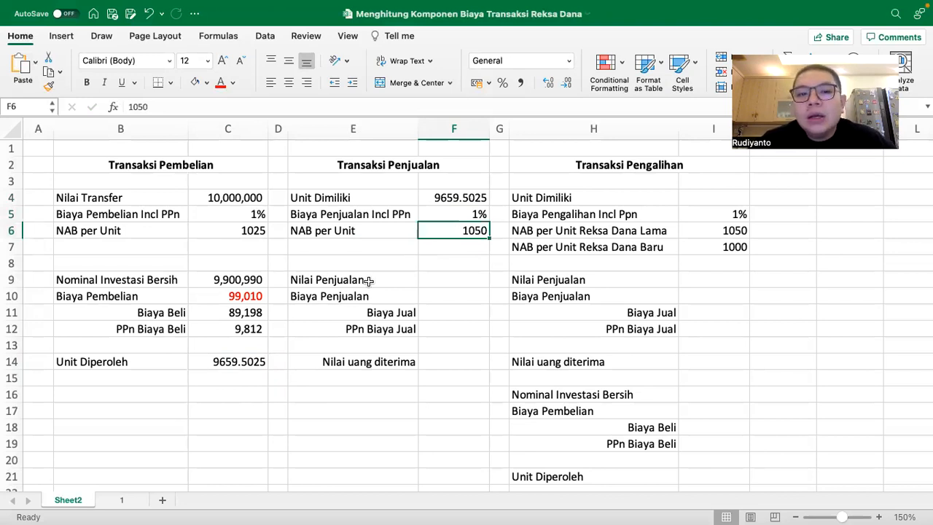
{"action": "left_click", "coordinate": [454, 210]}
{"action": "left_click", "coordinate": [259, 230]}
{"action": "left_click", "coordinate": [474, 231]}
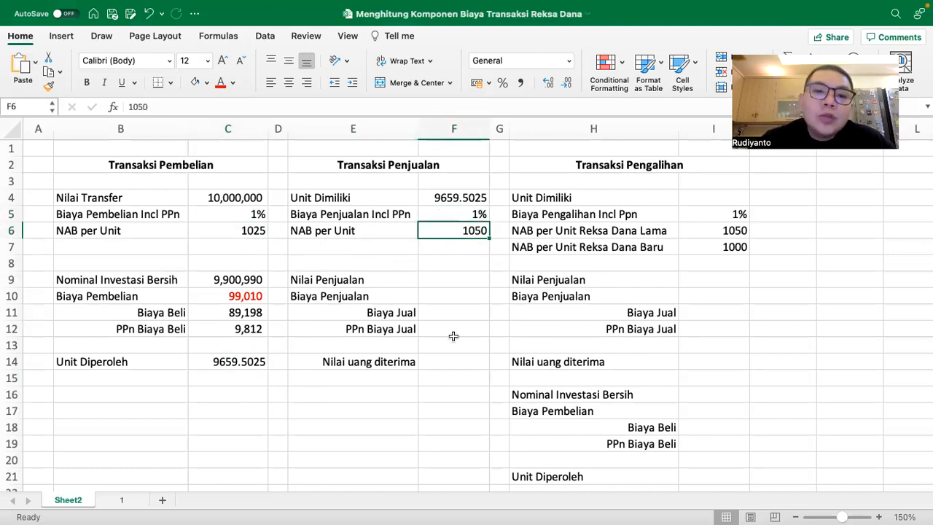
{"action": "left_click", "coordinate": [440, 282]}
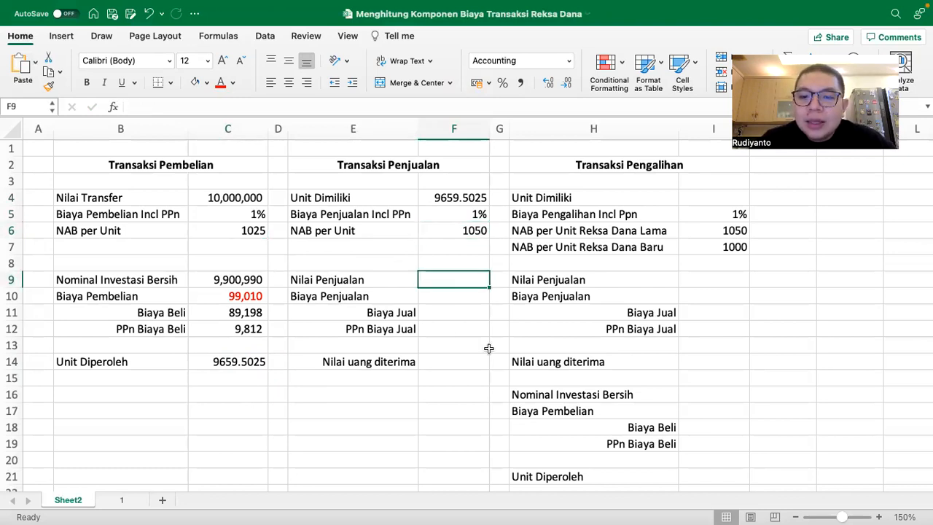
{"action": "type", "text": "="}
{"action": "left_click", "coordinate": [456, 191]}
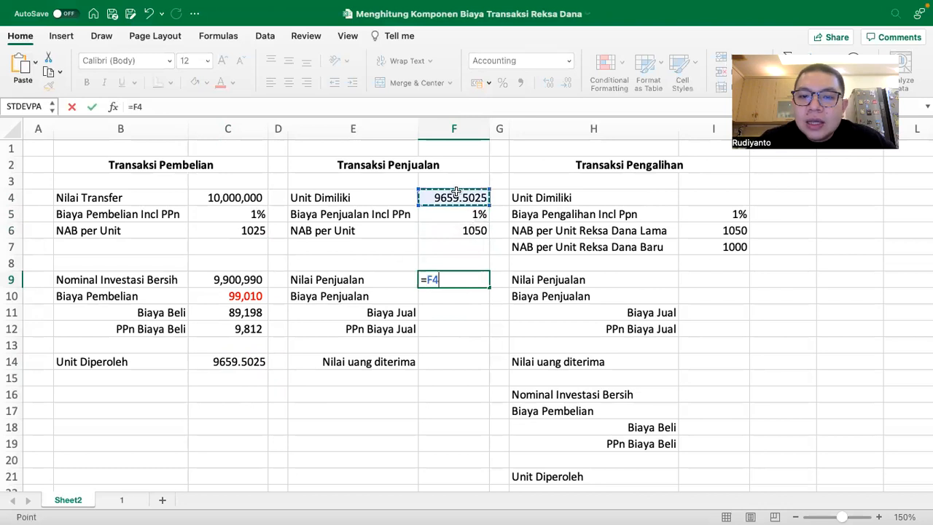
{"action": "type", "text": "*"}
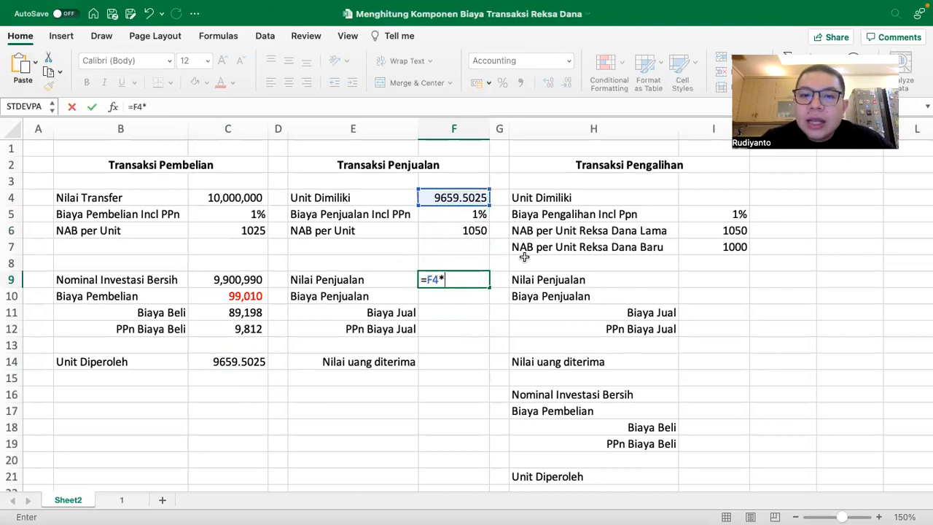
{"action": "left_click", "coordinate": [467, 230]}
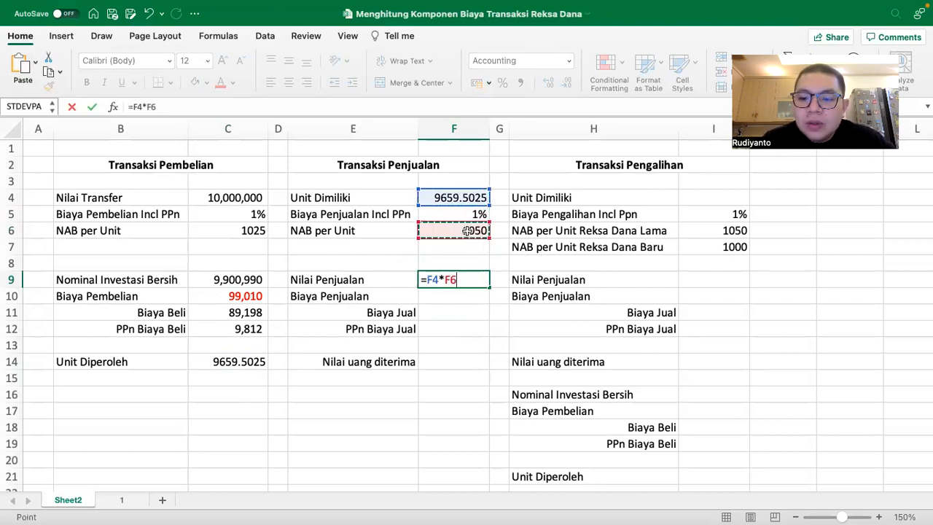
{"action": "key", "text": "Return"}
{"action": "left_click", "coordinate": [449, 275]}
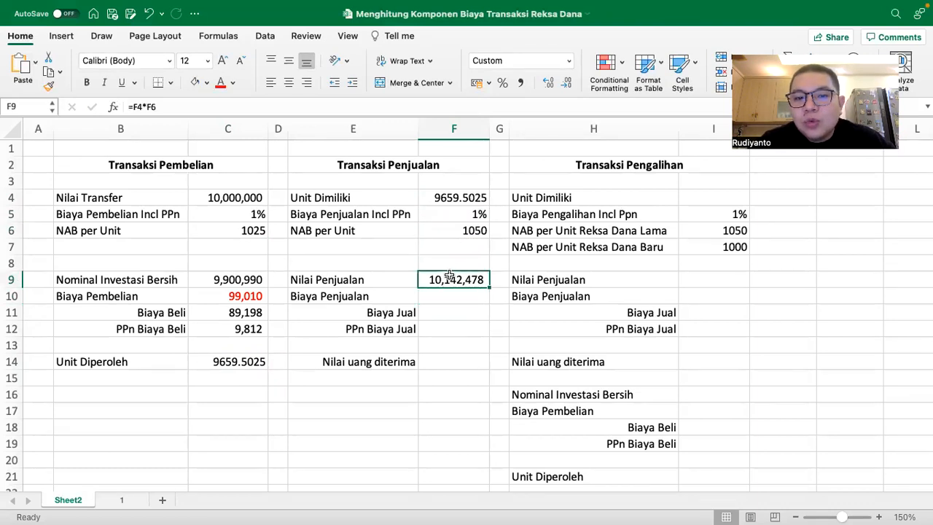
- Calculate Biaya Penjualan in F10 with =F9*F5 and compare its formula with the purchase fee formula in C10
{"action": "left_click", "coordinate": [454, 295]}
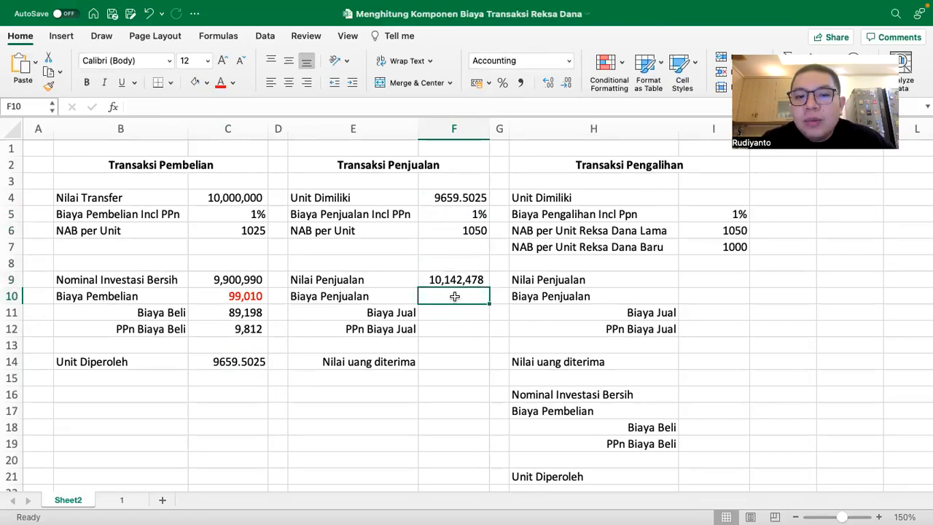
{"action": "type", "text": "="}
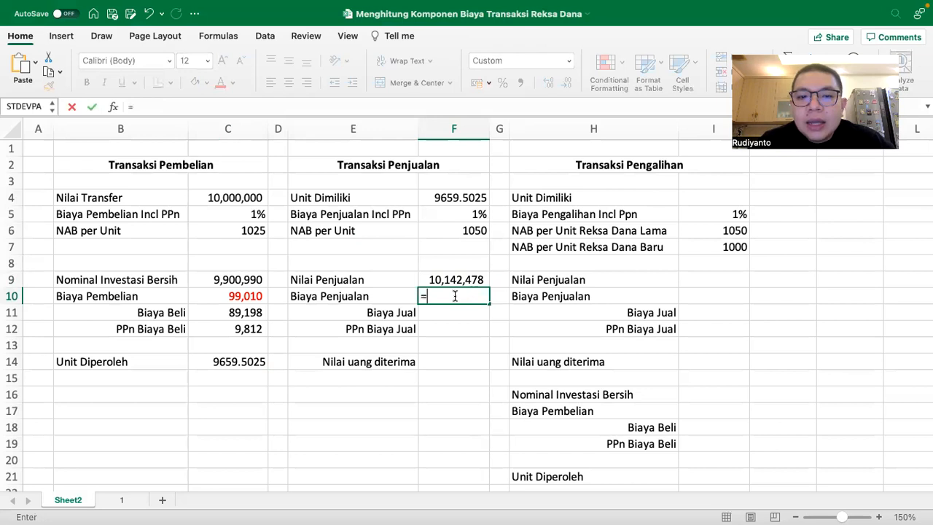
{"action": "left_click", "coordinate": [445, 281]}
{"action": "type", "text": "*"}
{"action": "left_click", "coordinate": [446, 215]}
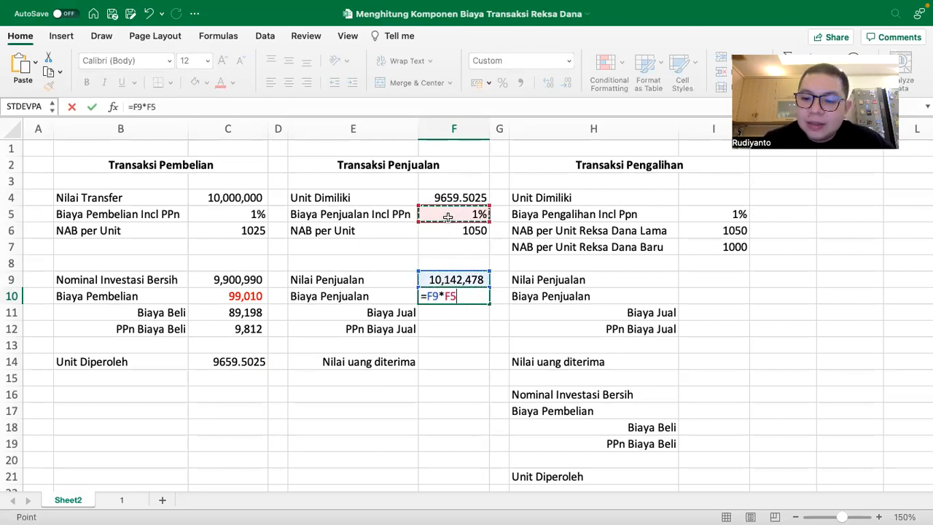
{"action": "key", "text": "Return"}
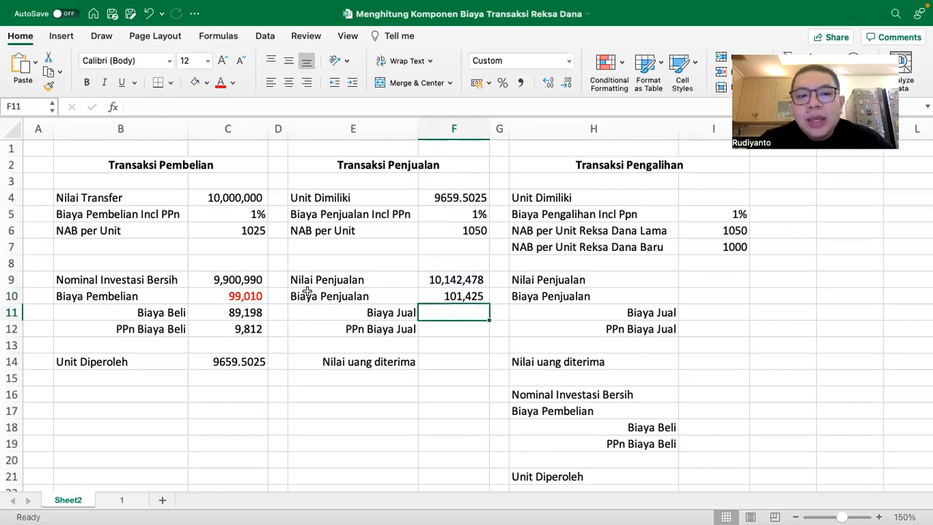
{"action": "double_click", "coordinate": [241, 298]}
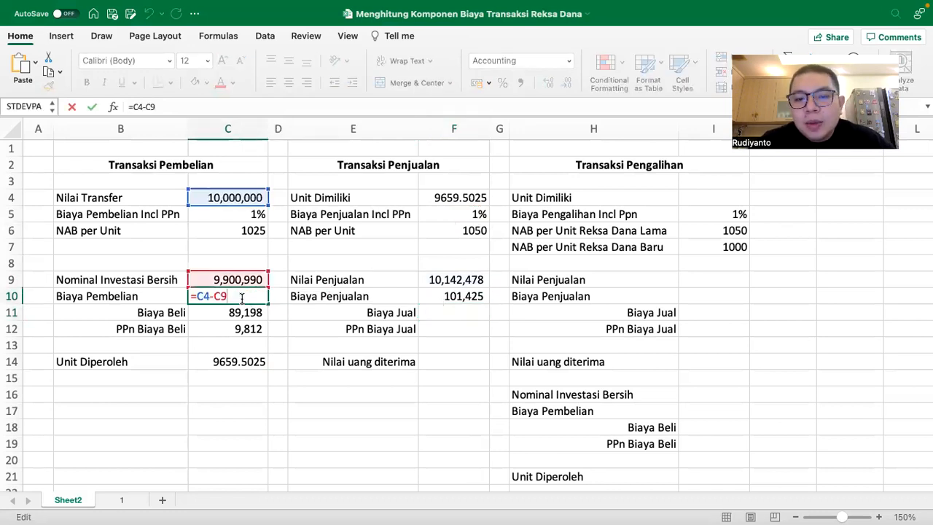
{"action": "key", "text": "Return"}
{"action": "double_click", "coordinate": [448, 290]}
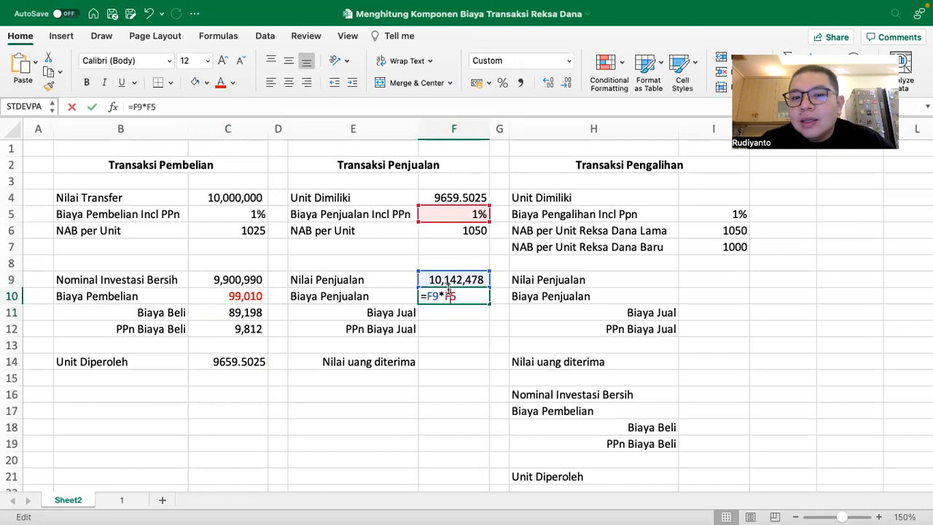
{"action": "key", "text": "Return"}
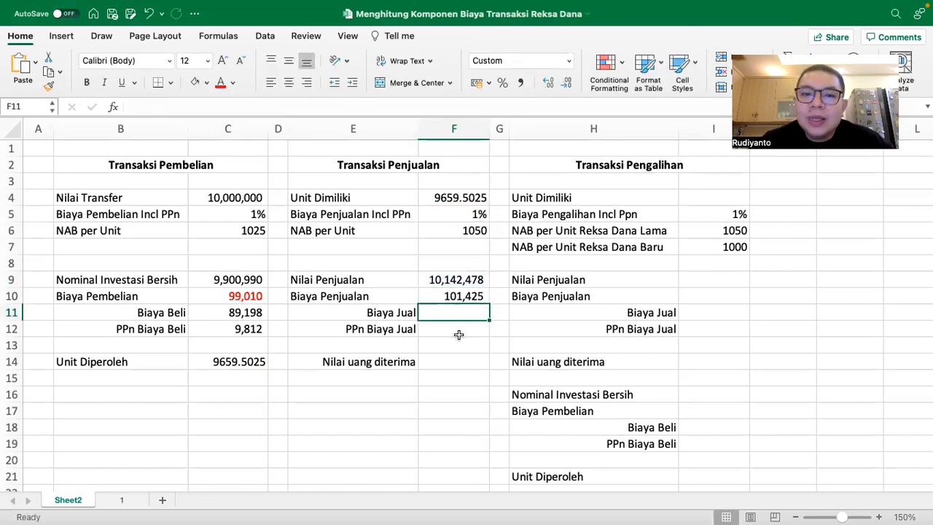
{"action": "left_click", "coordinate": [453, 298]}
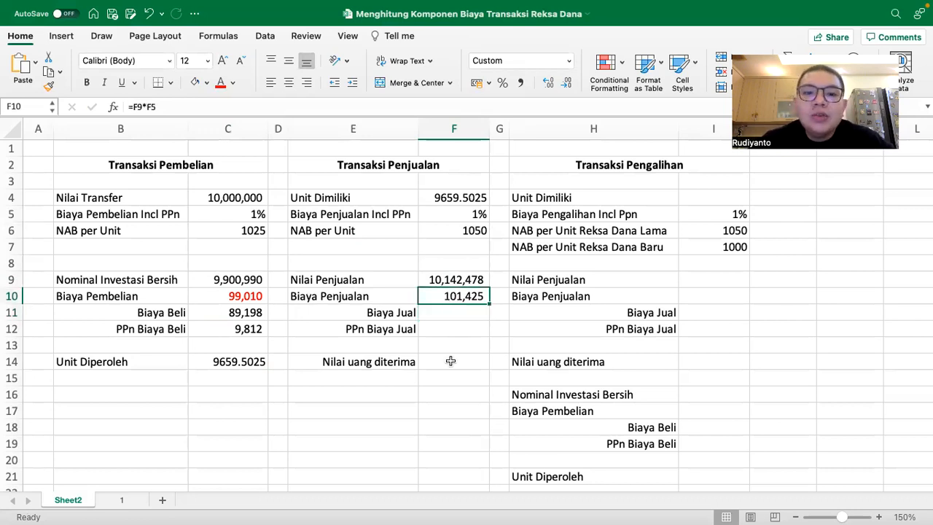
- Calculate Biaya Jual excluding tax in F11 with the formula =F10/1.11
{"action": "left_click", "coordinate": [446, 309]}
{"action": "type", "text": "="}
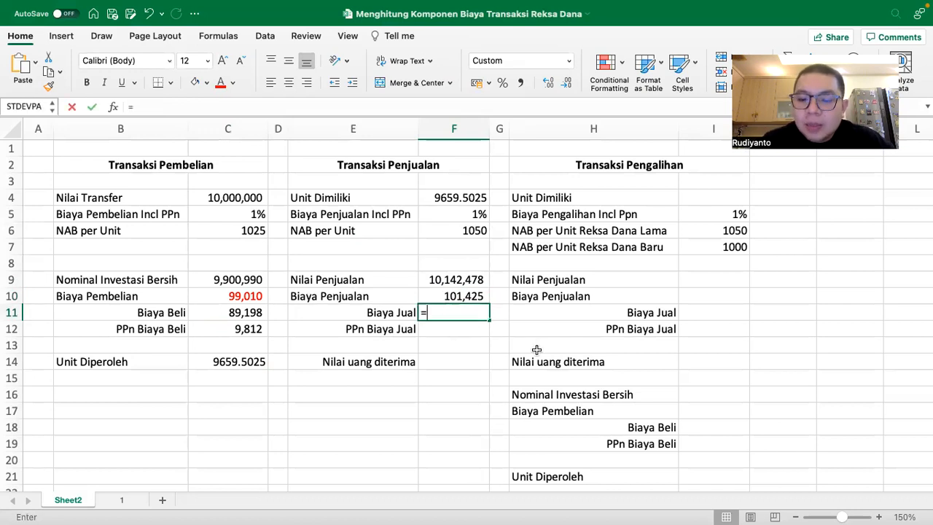
{"action": "type", "text": "F10/1.11"}
{"action": "key", "text": "Return"}
- Calculate PPn Biaya Jual in F12 as 11% of the sale fee, using =F11*11%
{"action": "type", "text": "="}
{"action": "key", "text": "Up"}
{"action": "type", "text": "*11%"}
{"action": "key", "text": "Return"}
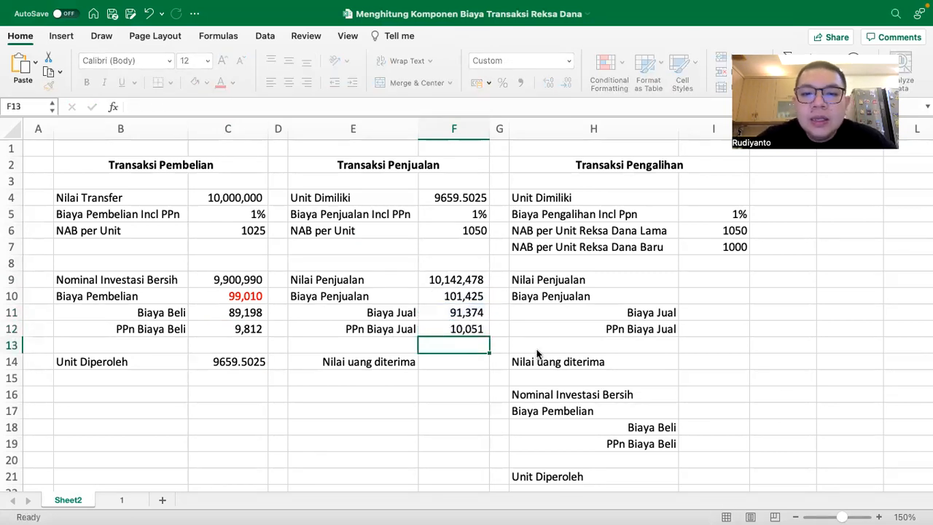
- Check the sale fee split by summing Biaya Jual and its PPn in F13 with =F12+F11
{"action": "type", "text": "="}
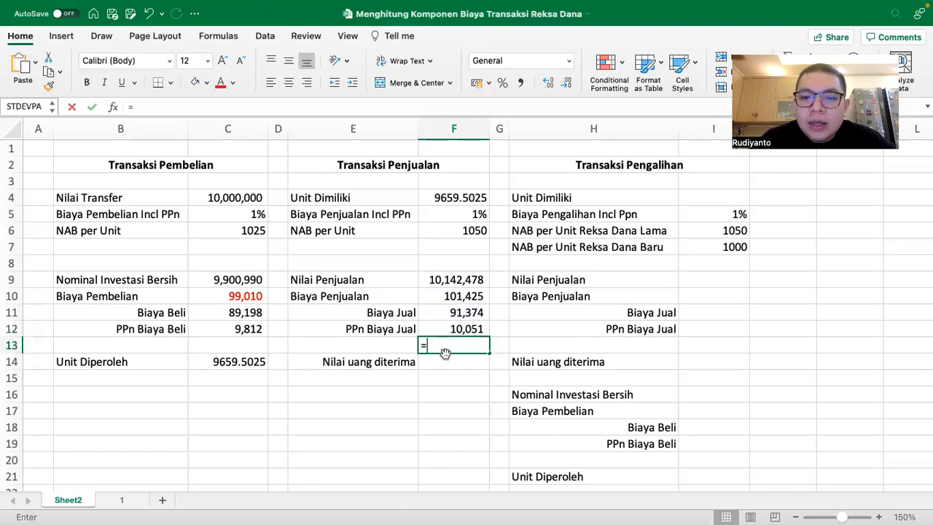
{"action": "key", "text": "Up"}
{"action": "type", "text": "+"}
{"action": "key", "text": "Up"}
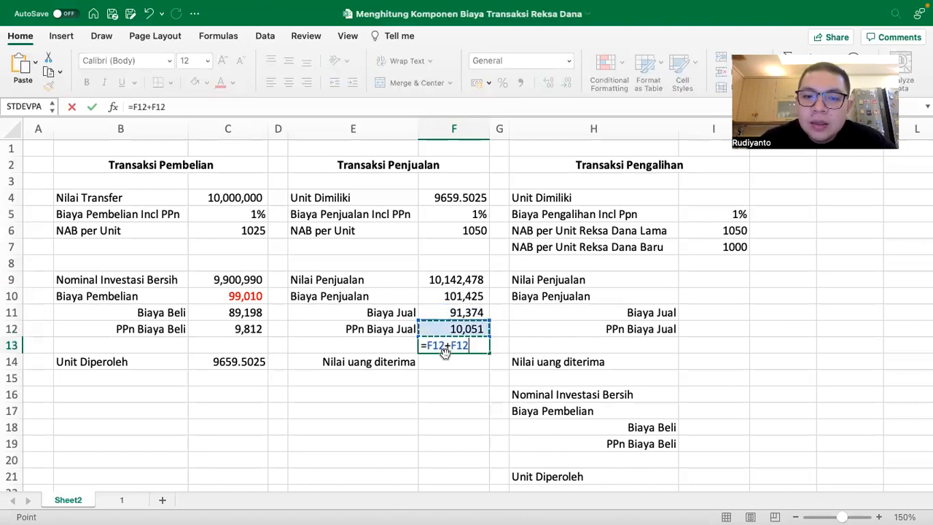
{"action": "key", "text": "Return"}
- Color the Biaya Penjualan amount in F10 red and clear the check total from F13
{"action": "left_click", "coordinate": [439, 295]}
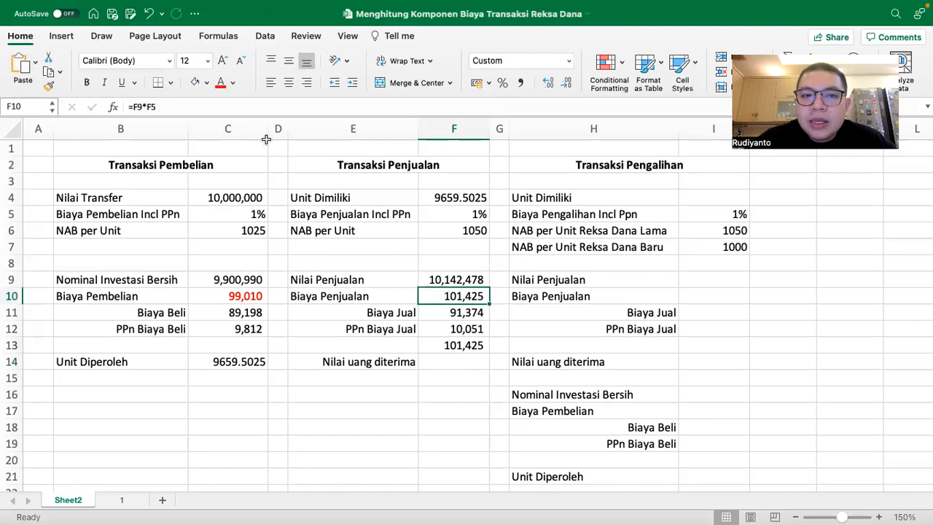
{"action": "left_click", "coordinate": [220, 82]}
{"action": "left_click", "coordinate": [470, 351]}
{"action": "left_click", "coordinate": [220, 83]}
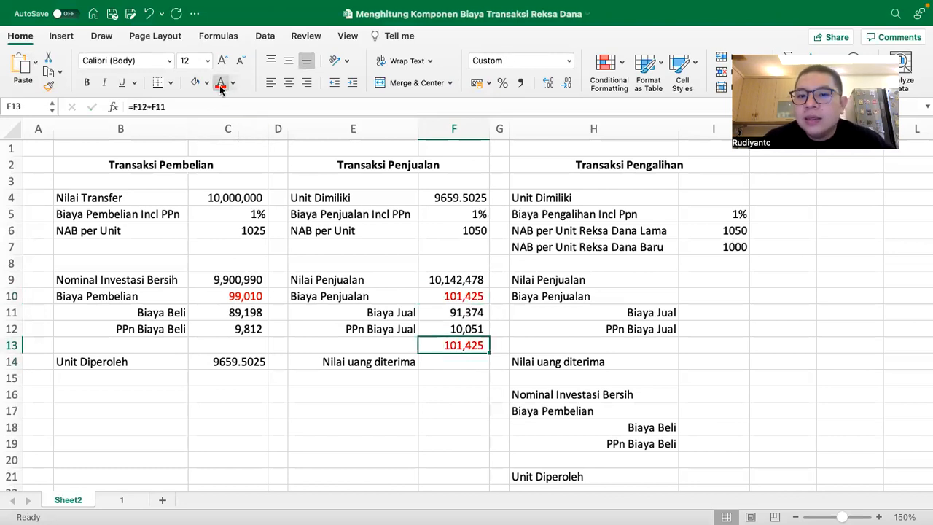
{"action": "key", "text": "Delete"}
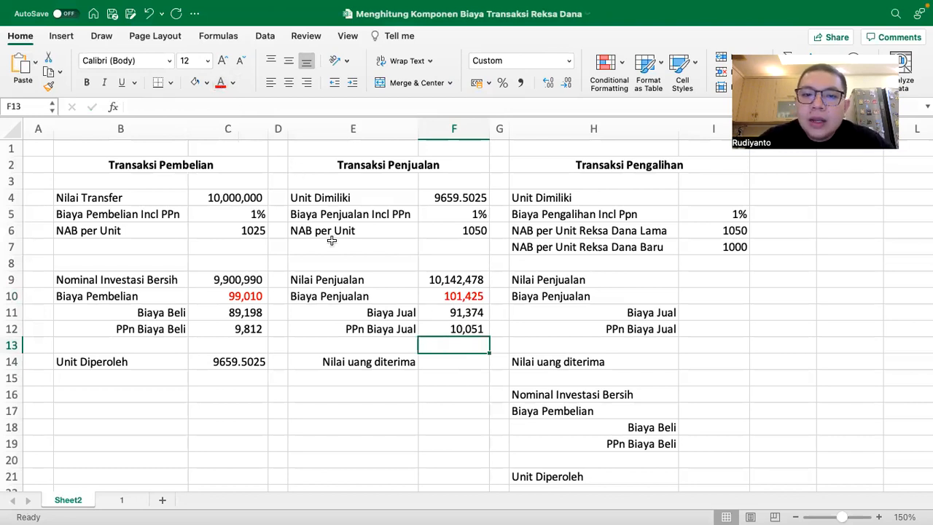
- Calculate Nilai uang diterima in F14 with =F9-F10 and compare it with the Nilai Transfer in C4
{"action": "left_click", "coordinate": [437, 279]}
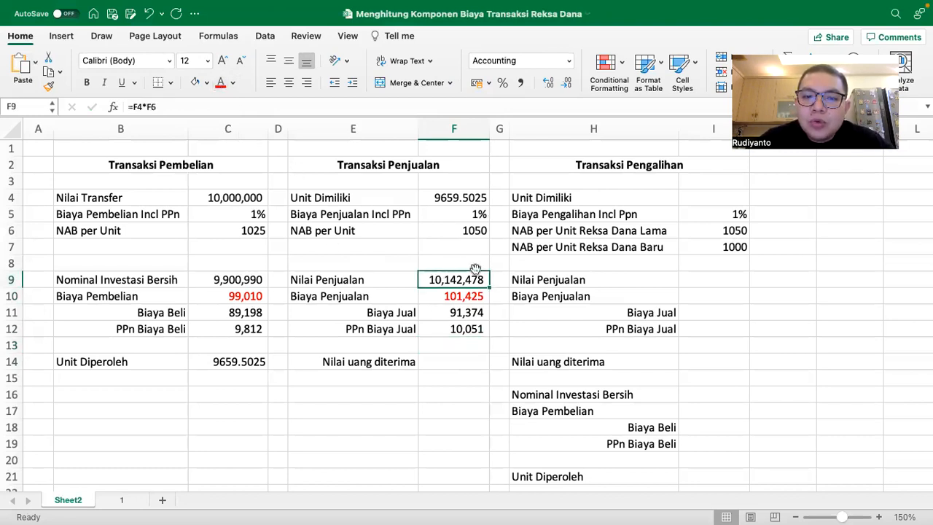
{"action": "left_click", "coordinate": [457, 212]}
{"action": "left_click", "coordinate": [449, 361]}
{"action": "type", "text": "="}
{"action": "left_click", "coordinate": [435, 279]}
{"action": "type", "text": "-"}
{"action": "left_click", "coordinate": [441, 296]}
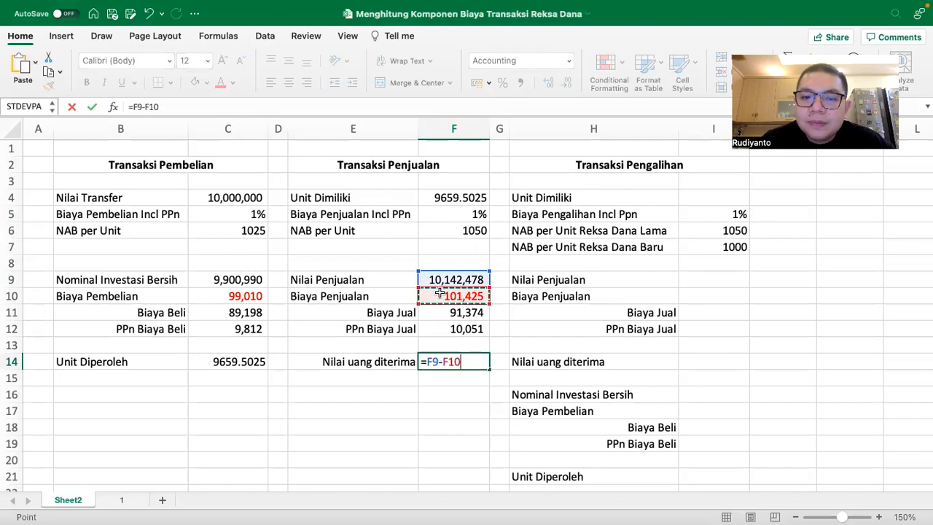
{"action": "key", "text": "Return"}
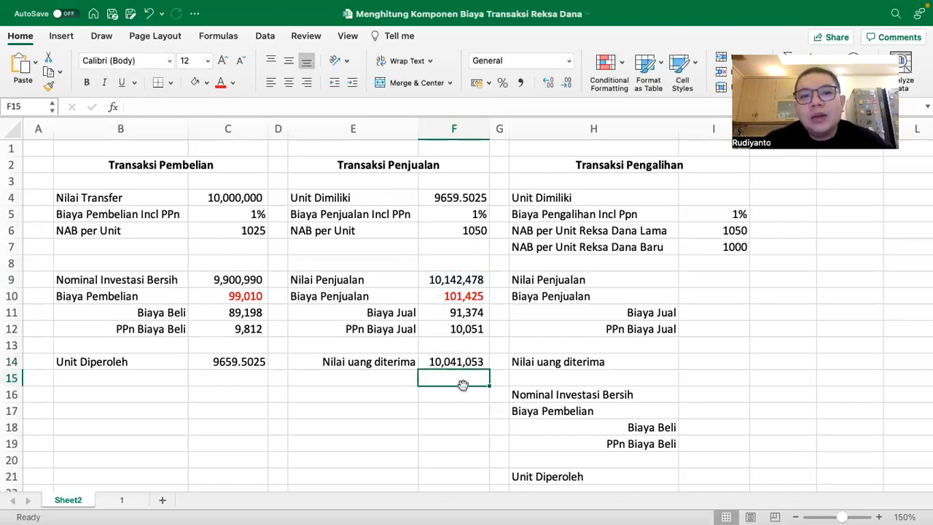
{"action": "left_click", "coordinate": [222, 198]}
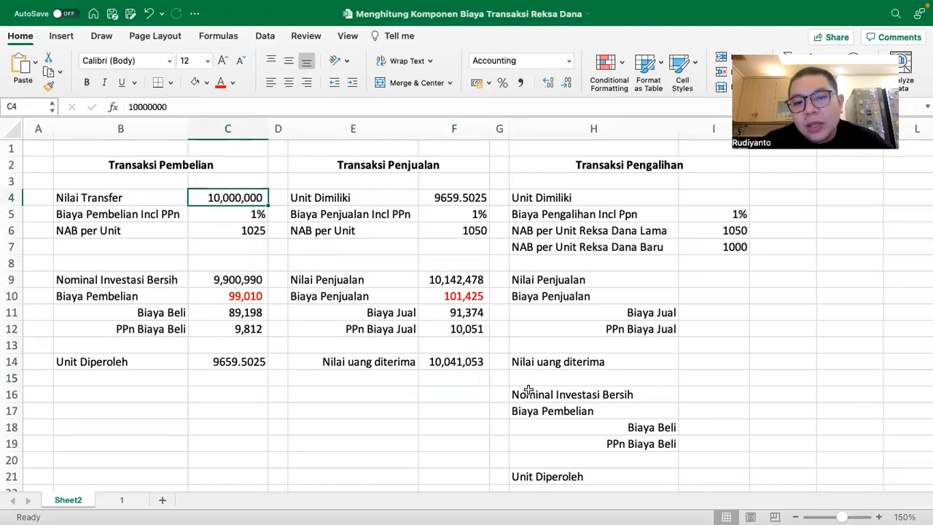
{"action": "left_click", "coordinate": [445, 360]}
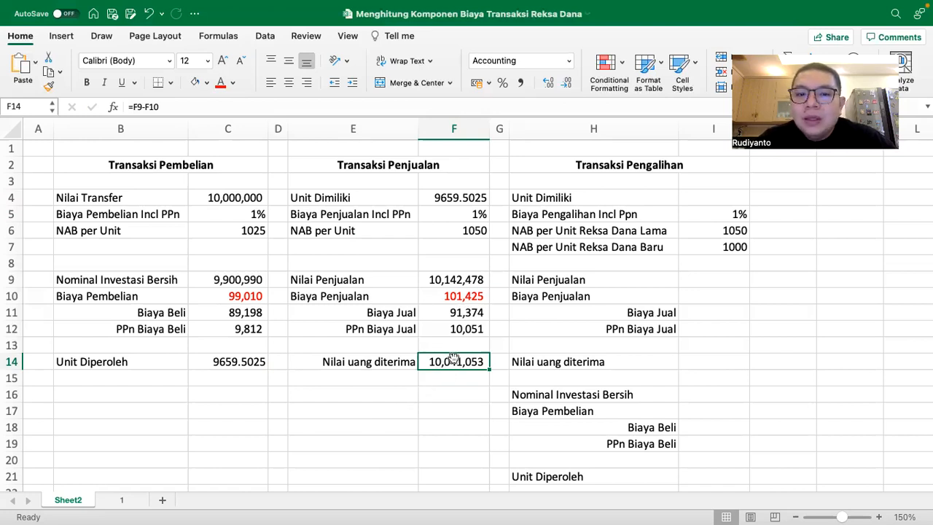
- Link Unit Dimiliki of the Transaksi Pengalihan section in I4 to the purchased units with =C14
{"action": "left_click", "coordinate": [417, 166]}
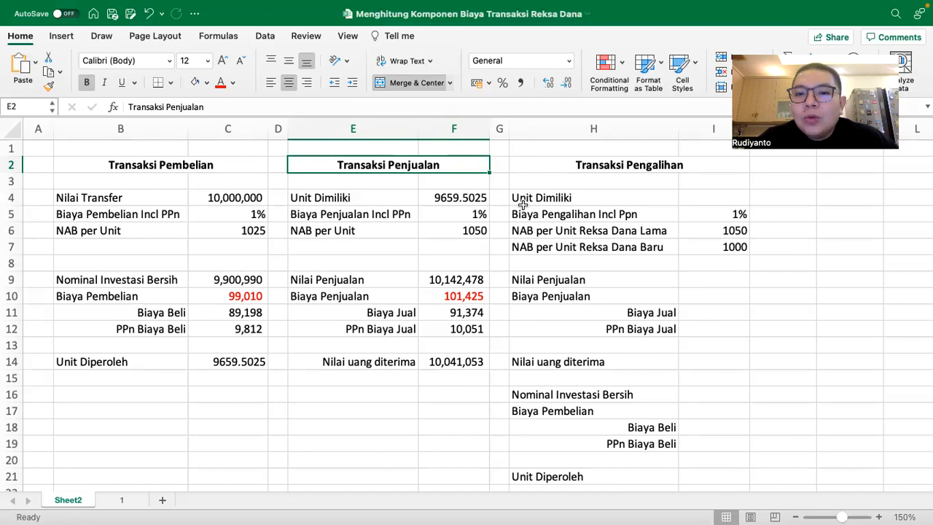
{"action": "left_click", "coordinate": [593, 158]}
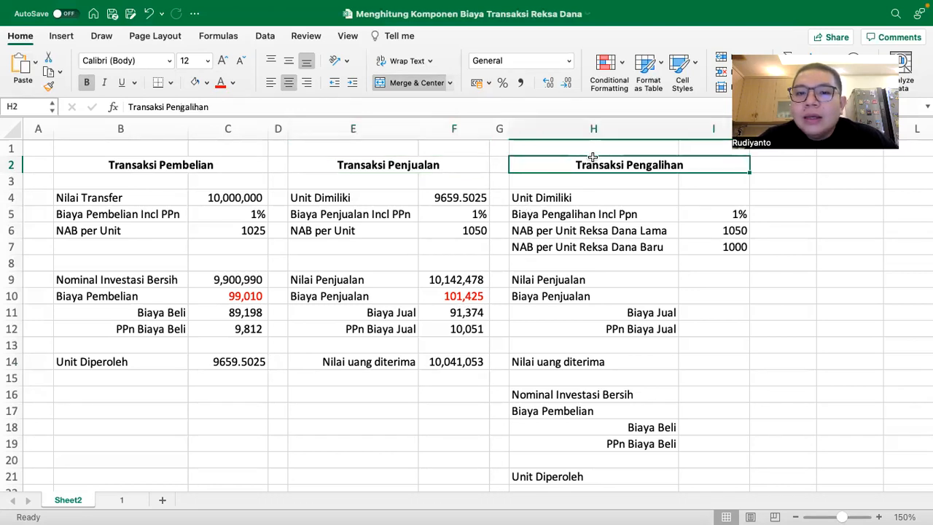
{"action": "left_click_drag", "start_coordinate": [161, 167], "coordinate": [156, 330]}
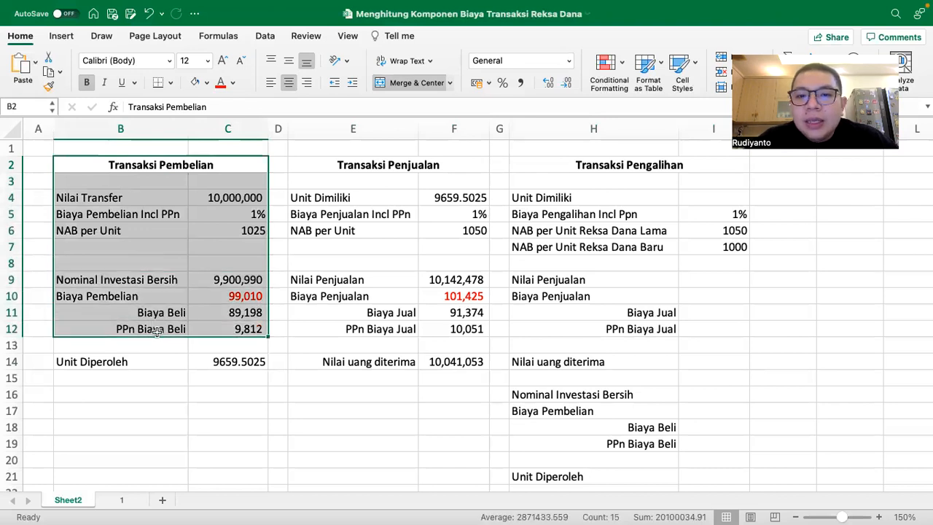
{"action": "left_click", "coordinate": [696, 198]}
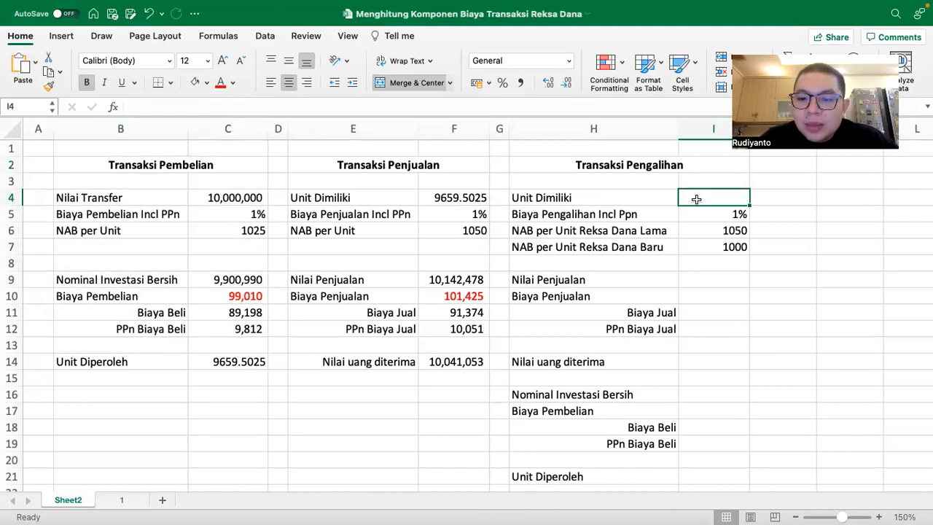
{"action": "type", "text": "="}
{"action": "left_click", "coordinate": [222, 360]}
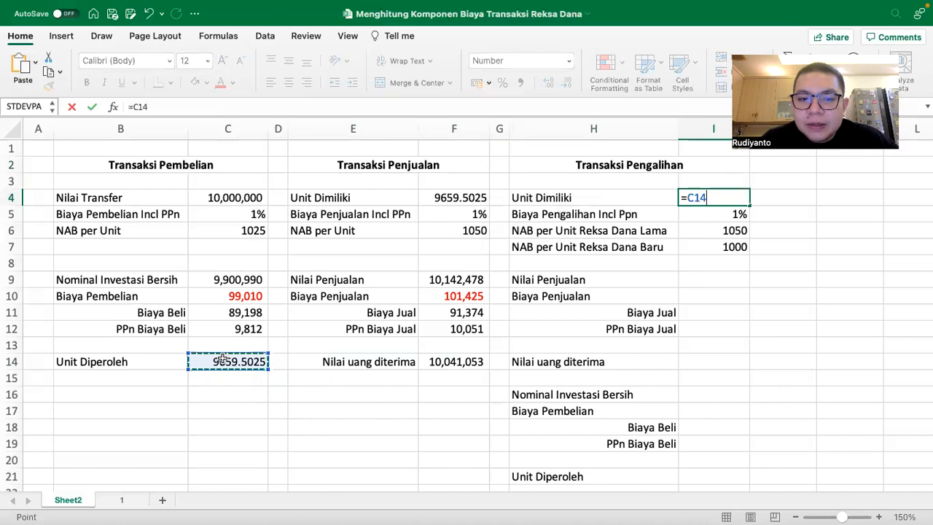
{"action": "key", "text": "Return"}
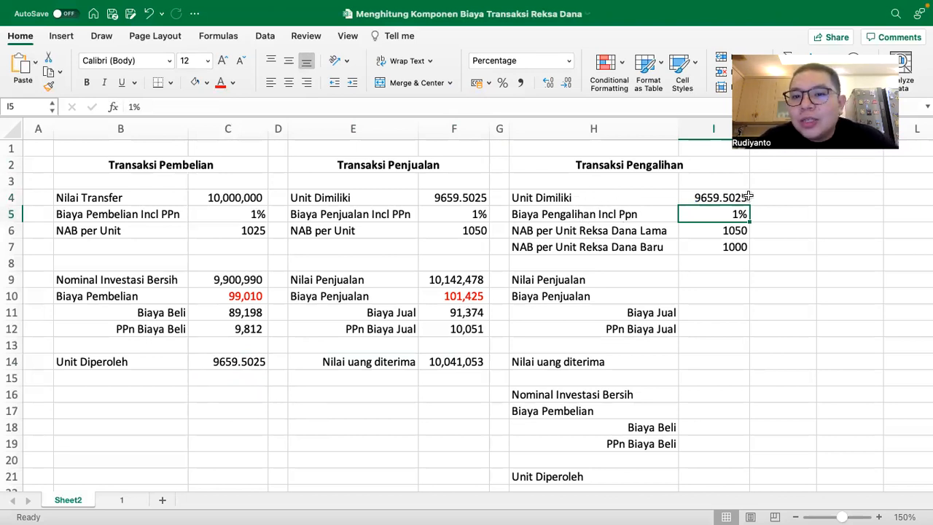
- Review the switching assumptions: NAB per Unit of the old and new fund, and Biaya Pengalihan Incl Ppn
{"action": "left_click", "coordinate": [726, 230]}
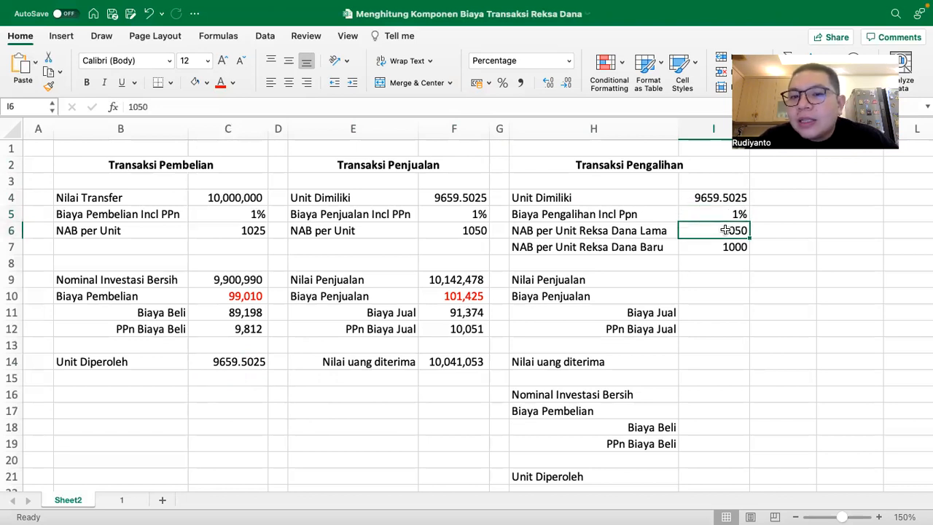
{"action": "left_click", "coordinate": [712, 247]}
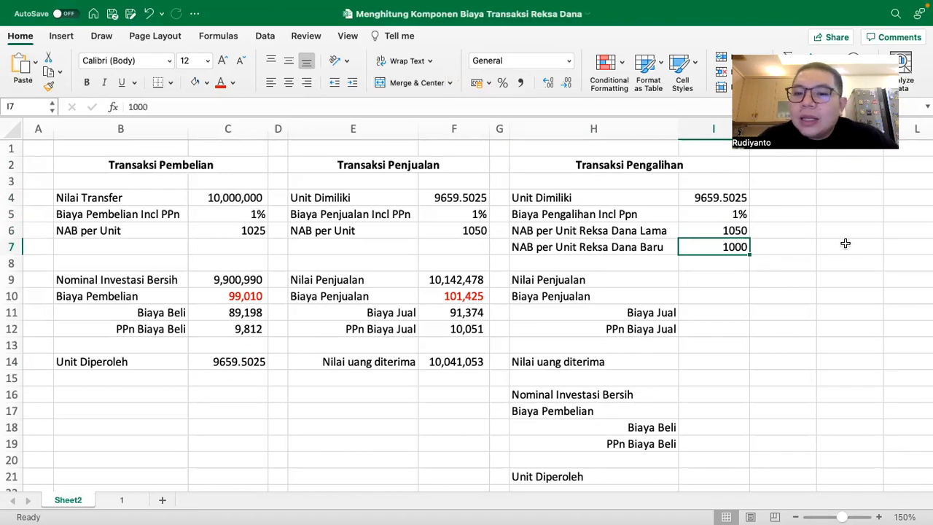
{"action": "left_click", "coordinate": [652, 240]}
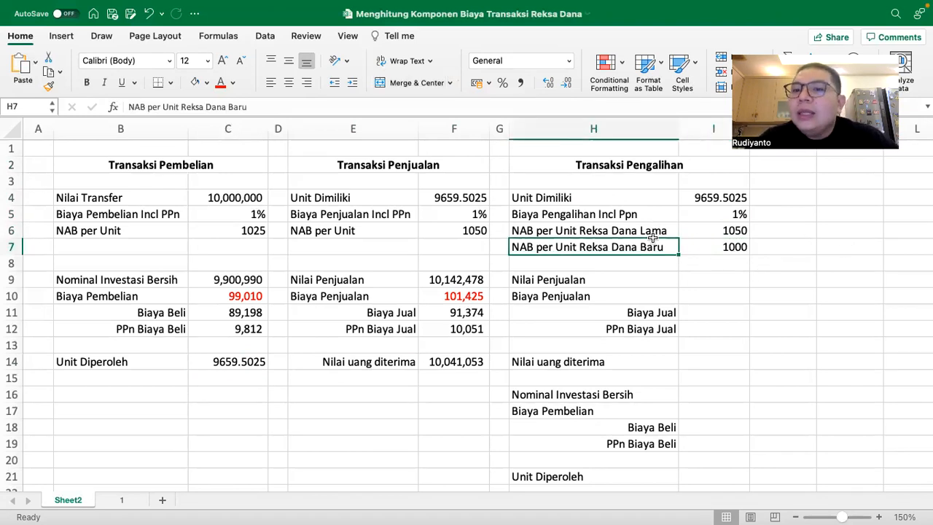
{"action": "left_click", "coordinate": [654, 227]}
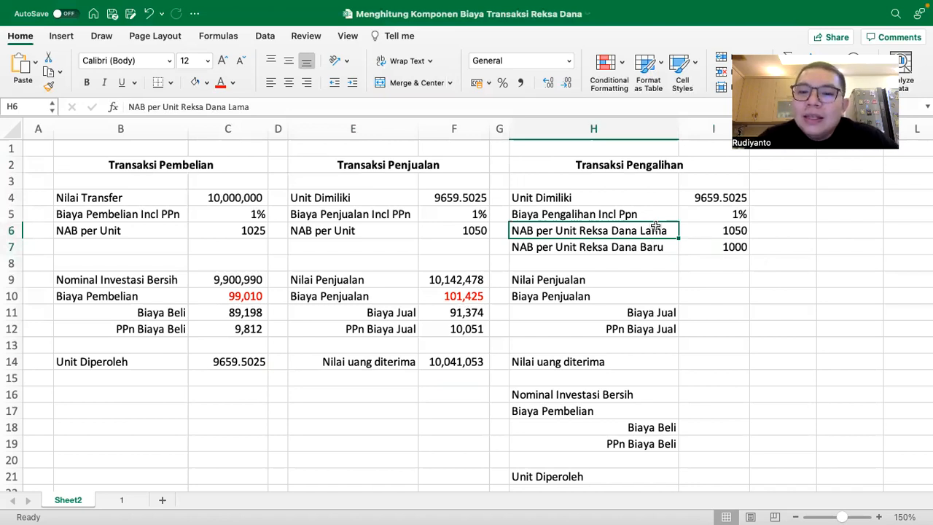
{"action": "left_click", "coordinate": [665, 212]}
{"action": "left_click", "coordinate": [713, 211]}
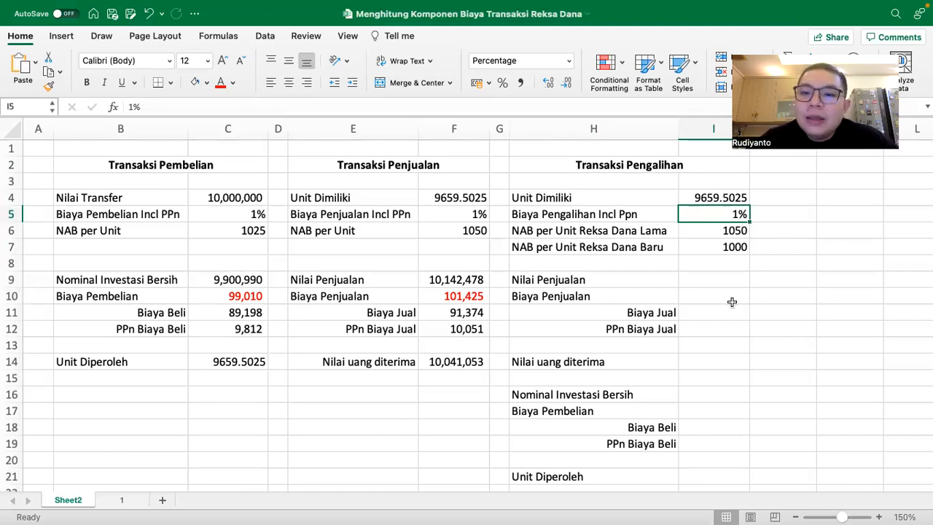
- Enter the note "Lama = Saham" in I8 below the NAB values of the switching section
{"action": "left_click", "coordinate": [689, 261]}
{"action": "type", "text": "Lama ="}
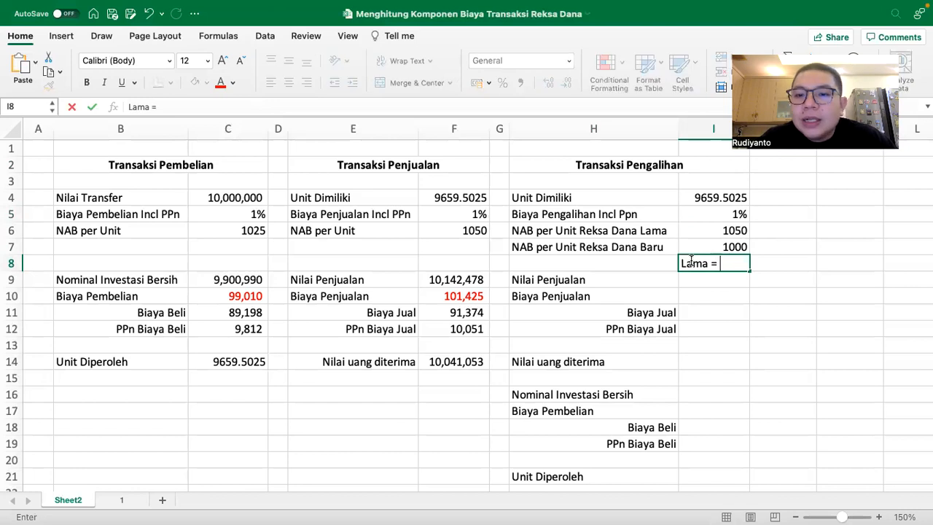
{"action": "type", "text": " Saham"}
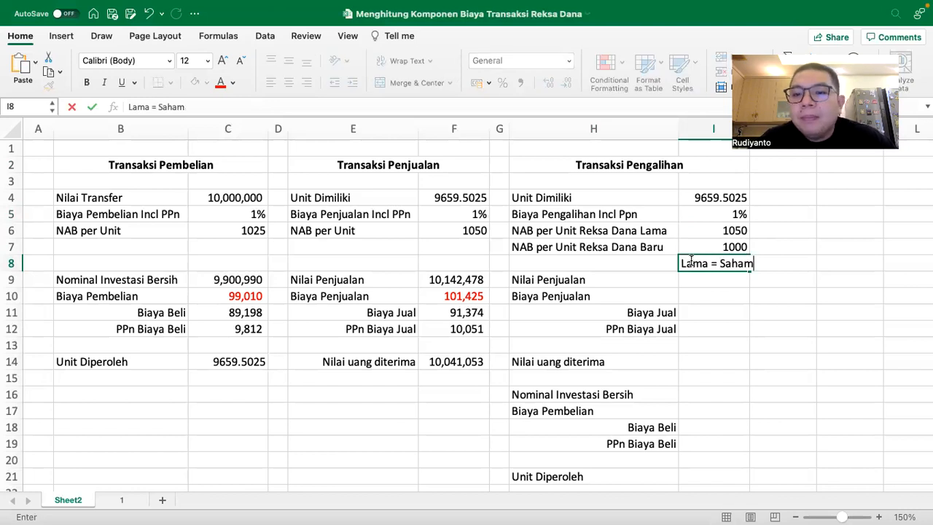
{"action": "key", "text": "Return"}
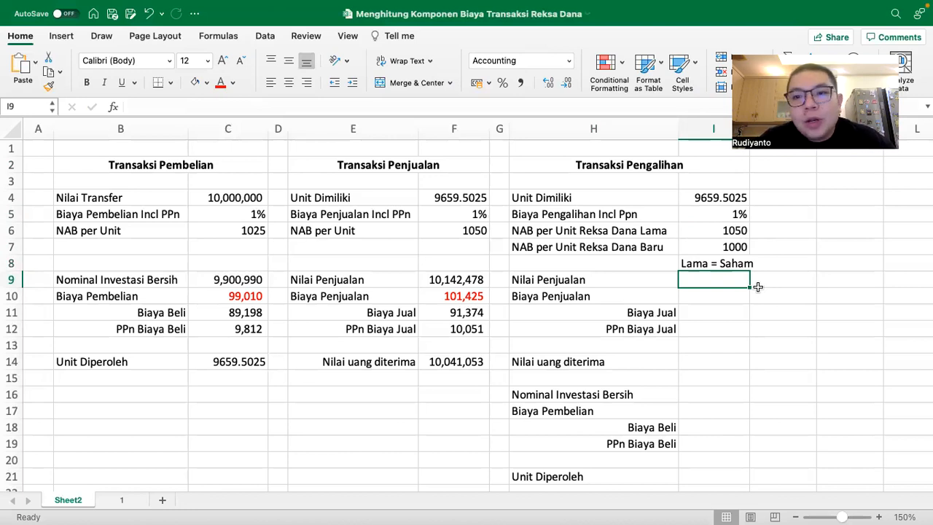
- Calculate the switching section's Nilai Penjualan in I9 from units owned and the old fund's NAB, using =I4*I6
{"action": "type", "text": "="}
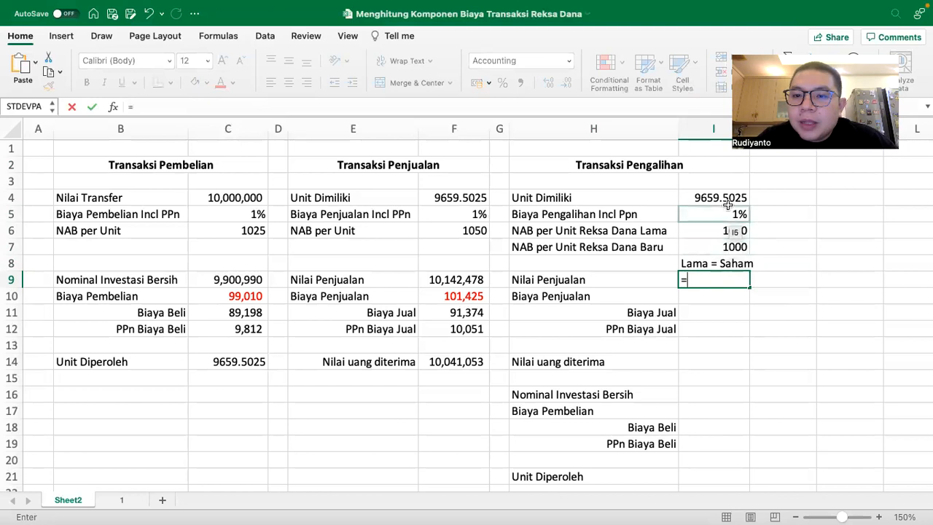
{"action": "left_click", "coordinate": [723, 197]}
{"action": "type", "text": "*"}
{"action": "left_click", "coordinate": [706, 230]}
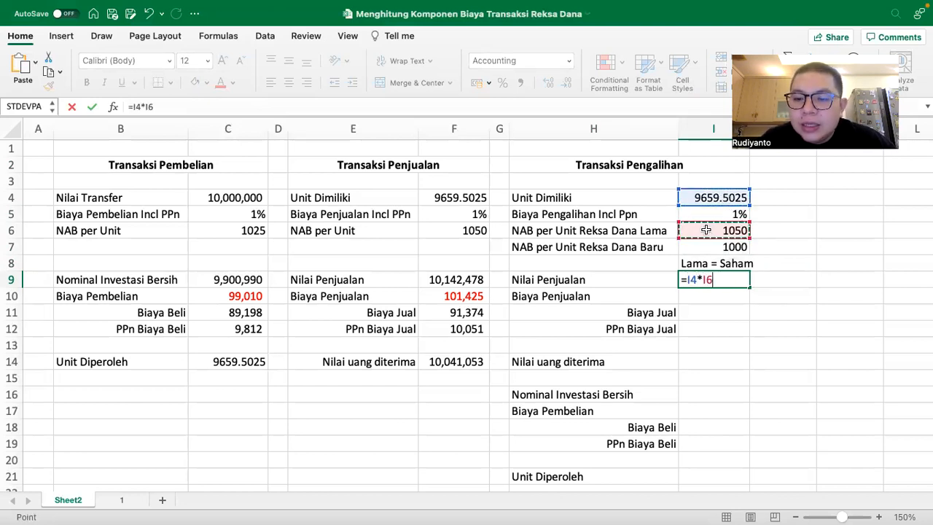
{"action": "key", "text": "Return"}
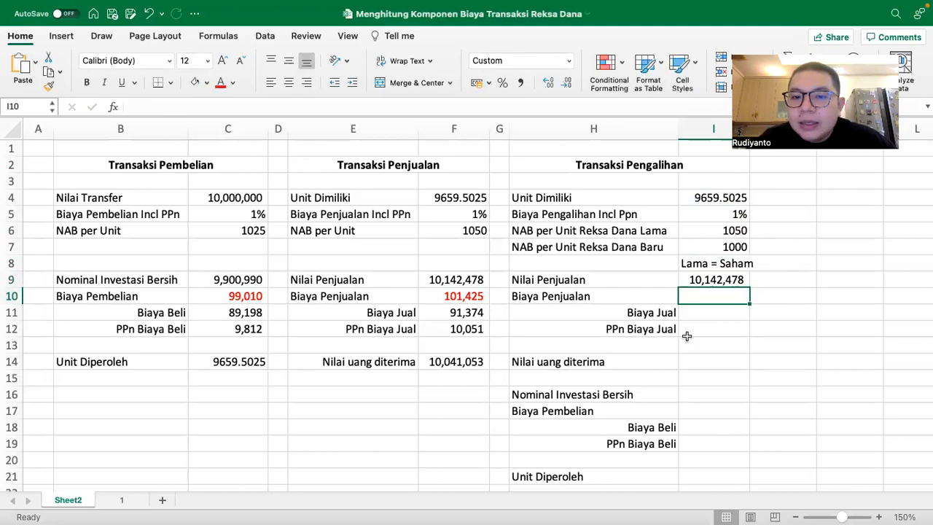
- Calculate the switching section's Biaya Penjualan in I10 with the formula =I5*I9
{"action": "type", "text": "="}
{"action": "left_click", "coordinate": [695, 217]}
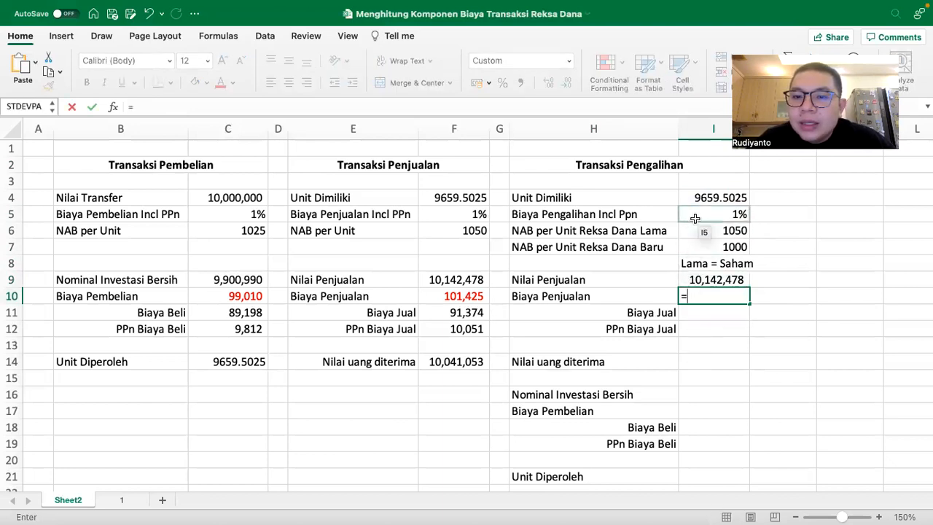
{"action": "type", "text": "*"}
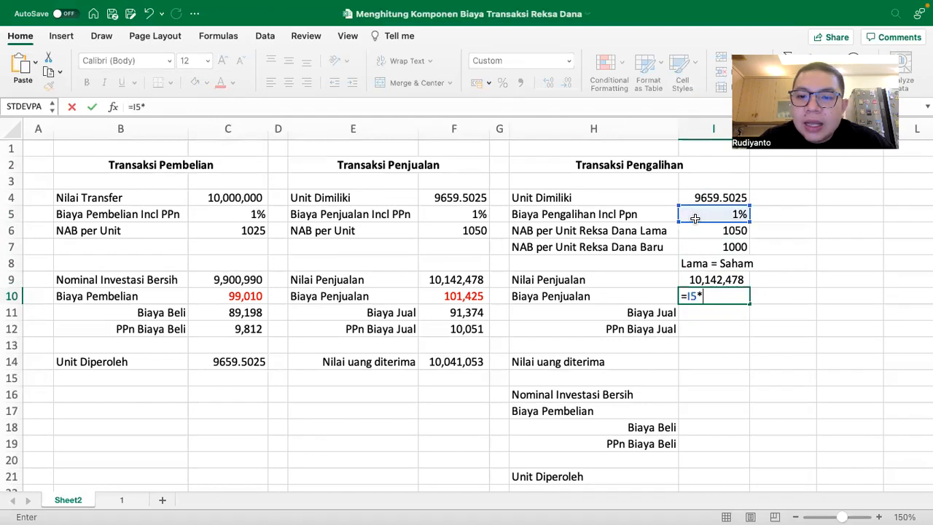
{"action": "left_click", "coordinate": [701, 281]}
{"action": "key", "text": "Return"}
- Calculate the switching section's Biaya Jual excluding tax in I11 with the formula =I10/1.11
{"action": "type", "text": "="}
{"action": "key", "text": "Up"}
{"action": "type", "text": "/1.1"}
{"action": "key", "text": "BackSpace"}
{"action": "type", "text": ".11"}
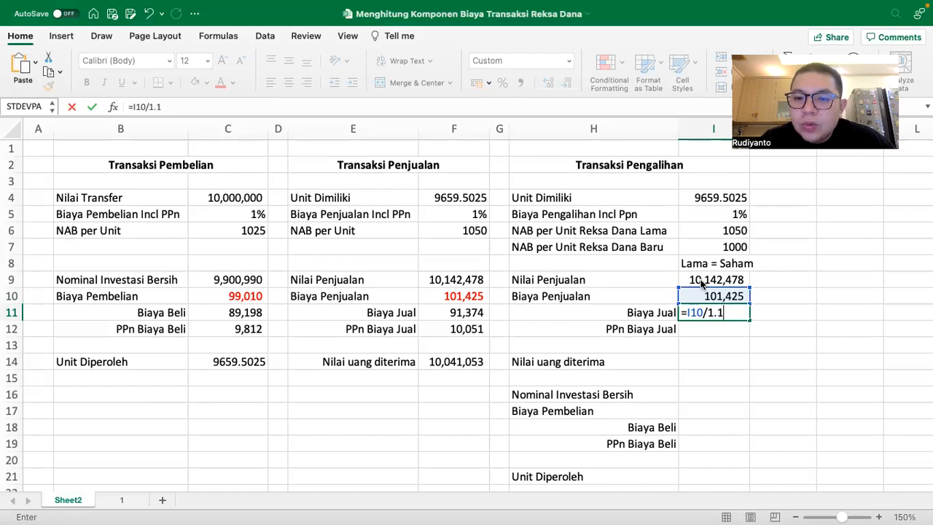
{"action": "key", "text": "Return"}
- Calculate the switching section's PPn Biaya Jual in I12 with the formula =I11*11%
{"action": "type", "text": "="}
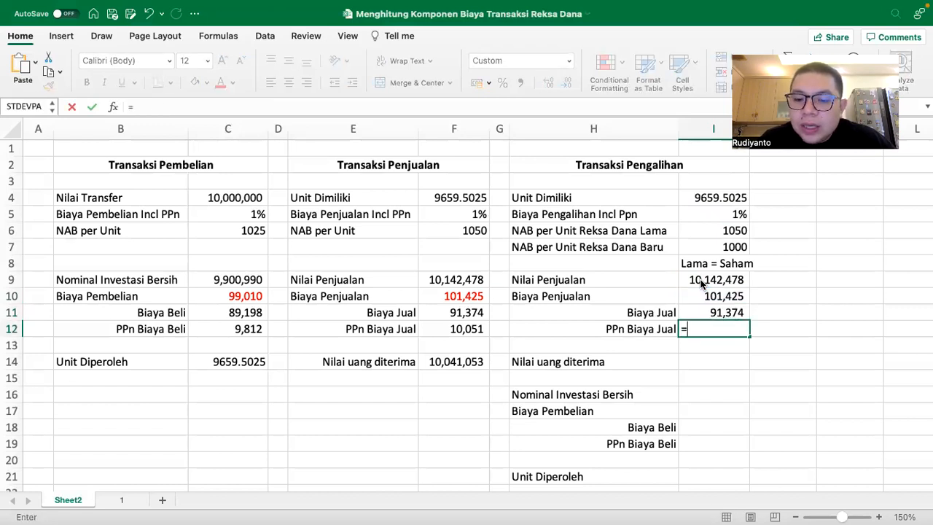
{"action": "key", "text": "Up"}
{"action": "type", "text": "*11%"}
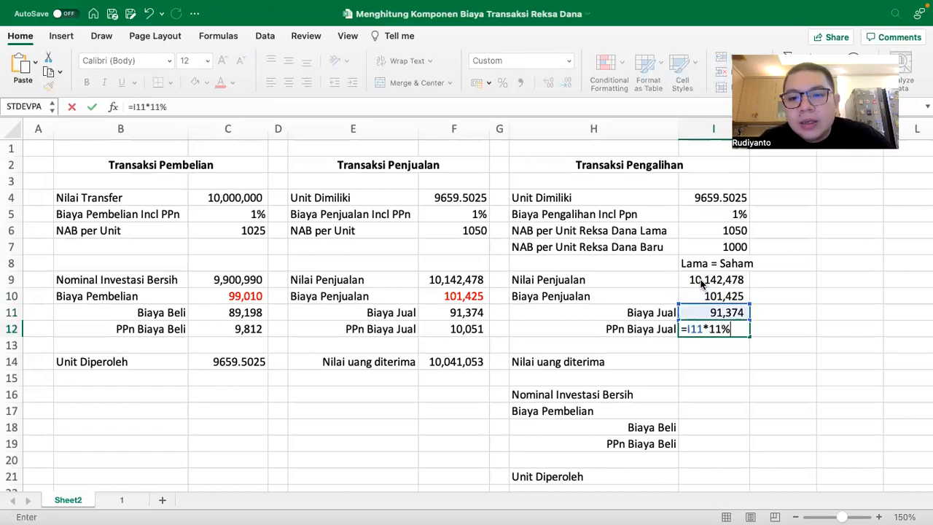
{"action": "key", "text": "Return"}
- Color Biaya Penjualan in I10 red and calculate the switching section's Nilai uang diterima in I14 with =I9-I10
{"action": "left_click", "coordinate": [716, 294]}
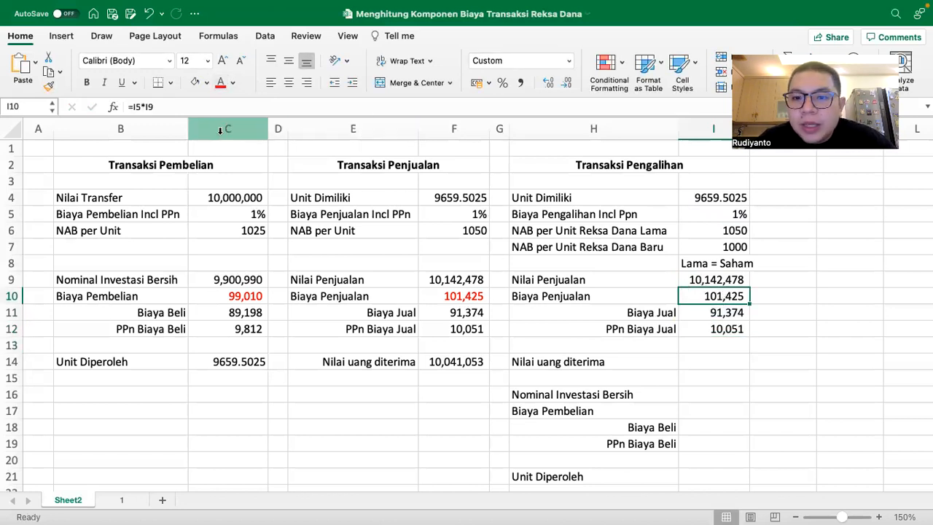
{"action": "left_click", "coordinate": [221, 84]}
{"action": "left_click", "coordinate": [713, 357]}
{"action": "type", "text": "="}
{"action": "left_click", "coordinate": [705, 286]}
{"action": "type", "text": "-"}
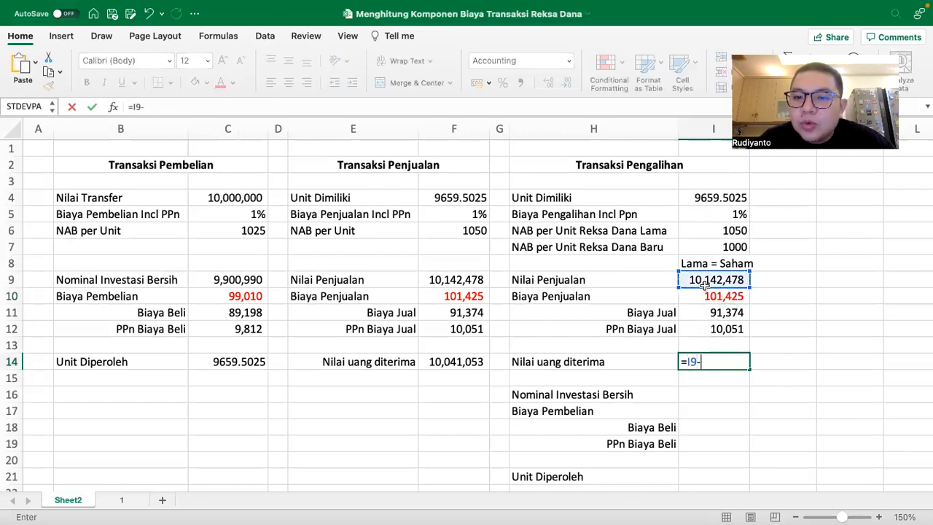
{"action": "left_click", "coordinate": [698, 296]}
{"action": "key", "text": "Return"}
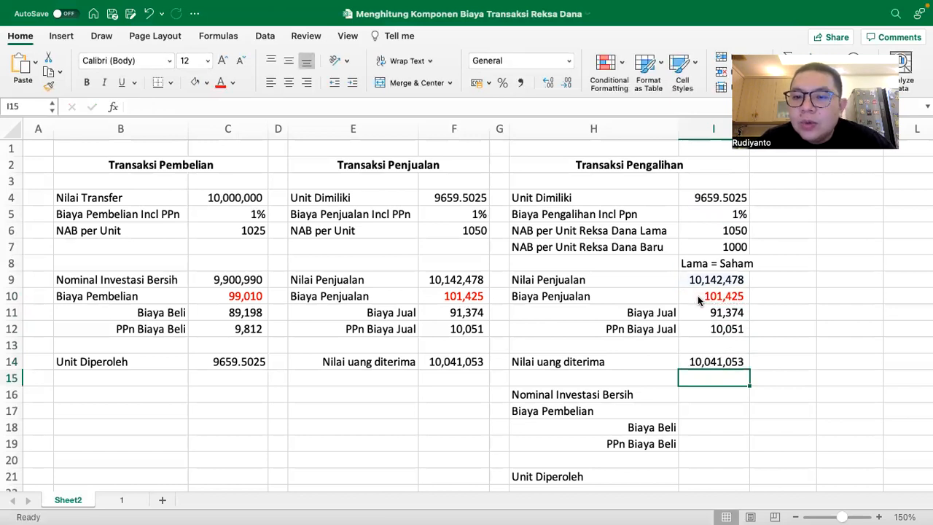
- Set the switching section's Nominal Investasi Bersih in I16 to =I14 and its Biaya Pembelian in I17 to 0
{"action": "left_click", "coordinate": [692, 389]}
{"action": "type", "text": "="}
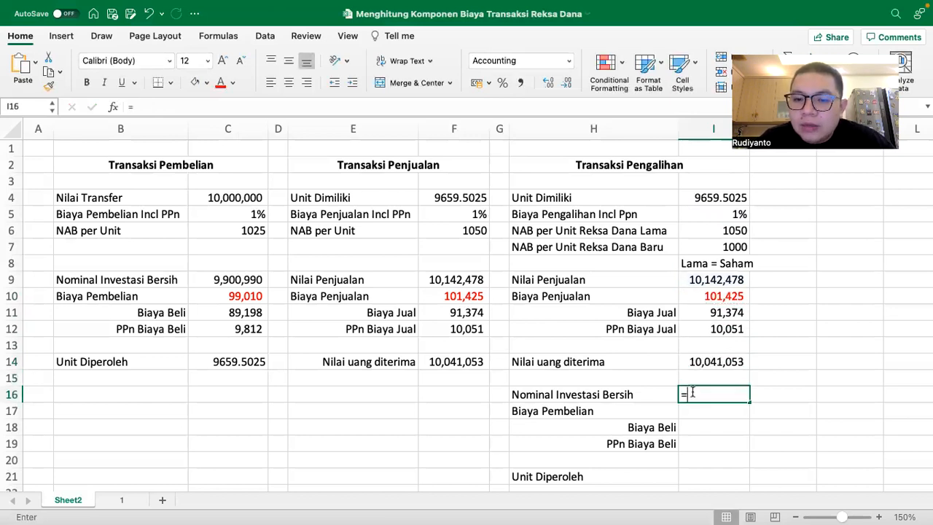
{"action": "left_click", "coordinate": [710, 366]}
{"action": "key", "text": "Return"}
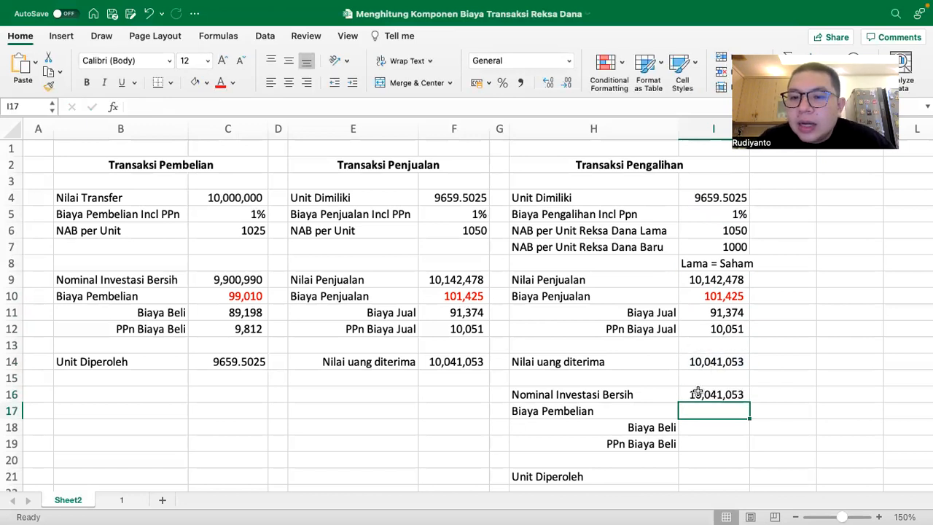
{"action": "left_click", "coordinate": [719, 296]}
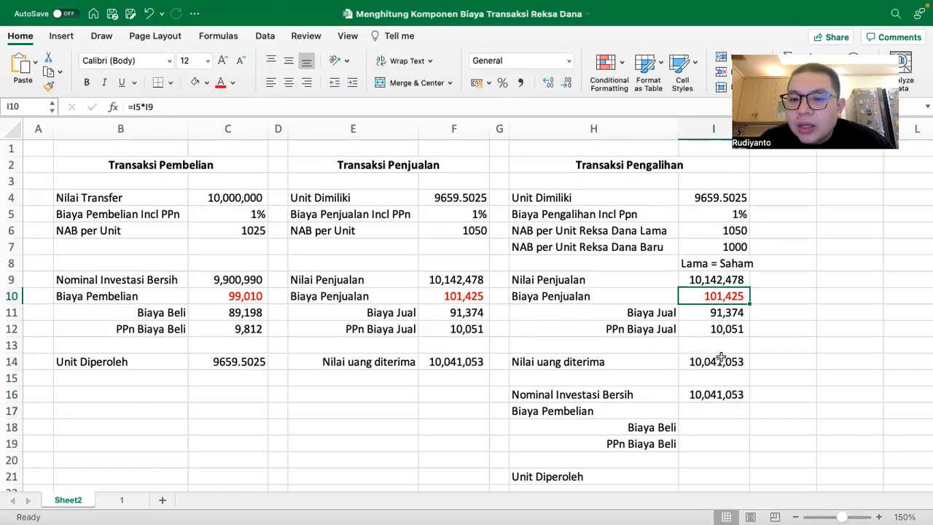
{"action": "left_click", "coordinate": [698, 411]}
{"action": "key", "text": "Return"}
- Calculate the switching section's Unit Diperoleh in I21 with the formula =I16/I7 and display it with four decimal places
{"action": "left_click", "coordinate": [687, 474]}
{"action": "type", "text": "="}
{"action": "left_click", "coordinate": [699, 393]}
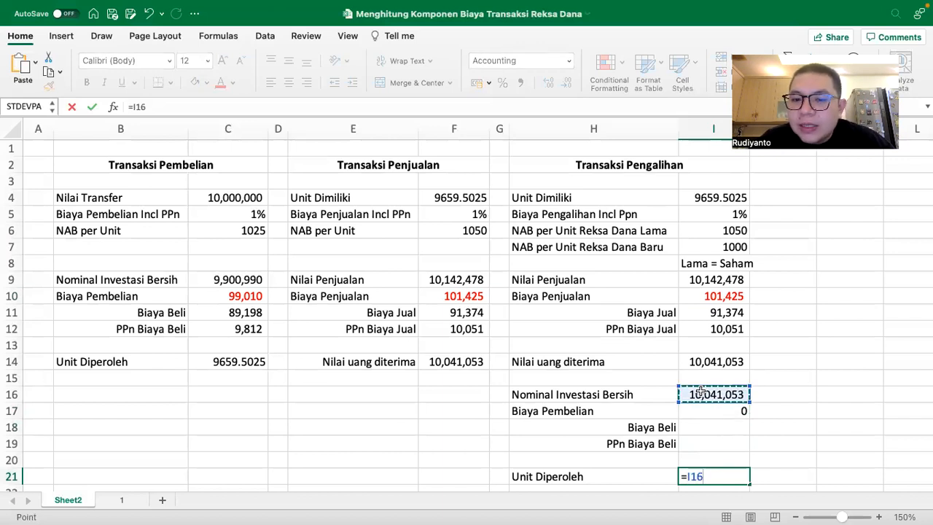
{"action": "type", "text": "/"}
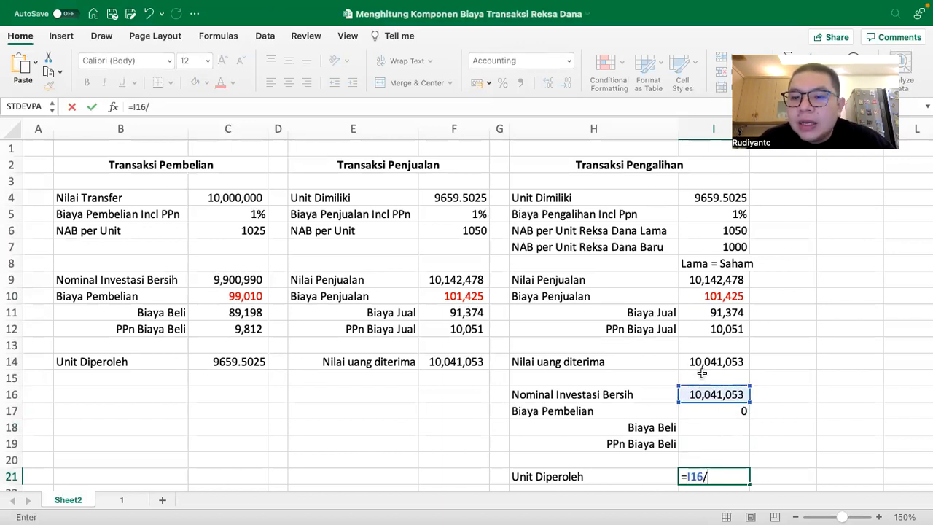
{"action": "left_click", "coordinate": [711, 246]}
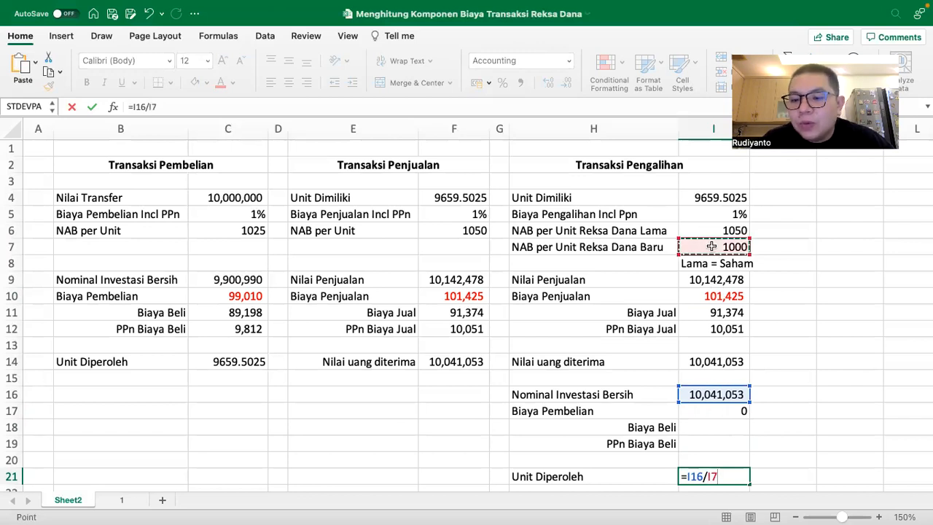
{"action": "key", "text": "Return"}
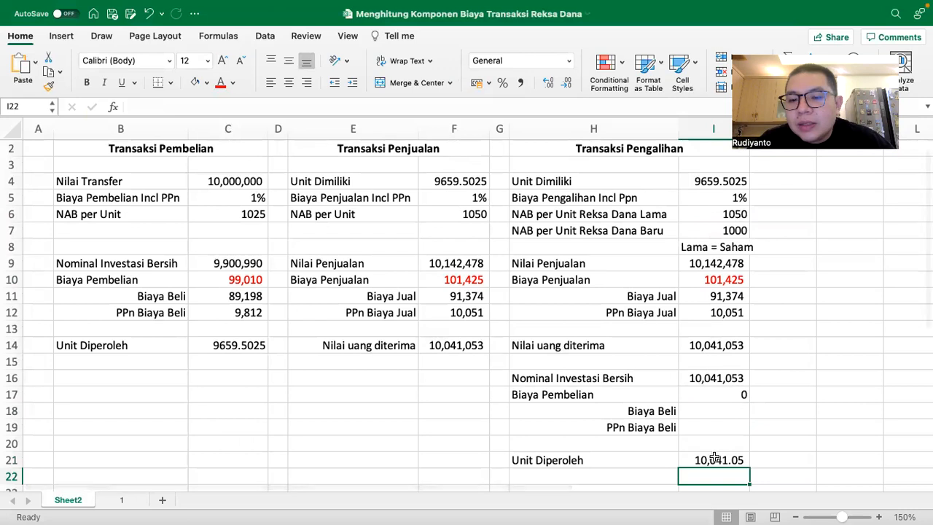
{"action": "left_click", "coordinate": [713, 459]}
{"action": "left_click", "coordinate": [549, 83]}
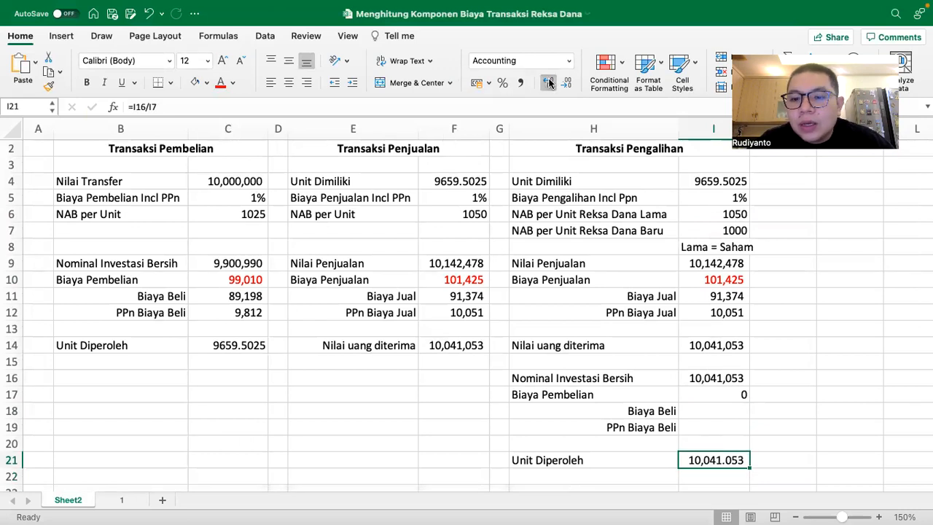
{"action": "left_click", "coordinate": [549, 83]}
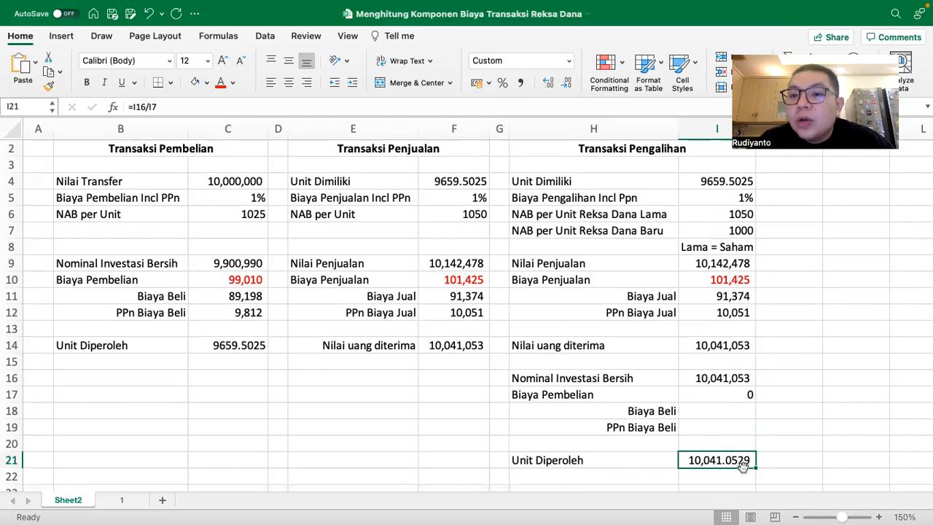
- Label a second switching scenario "Lama = Pasar Uang" in J8, beside "Lama = Saham"
{"action": "left_click", "coordinate": [721, 247]}
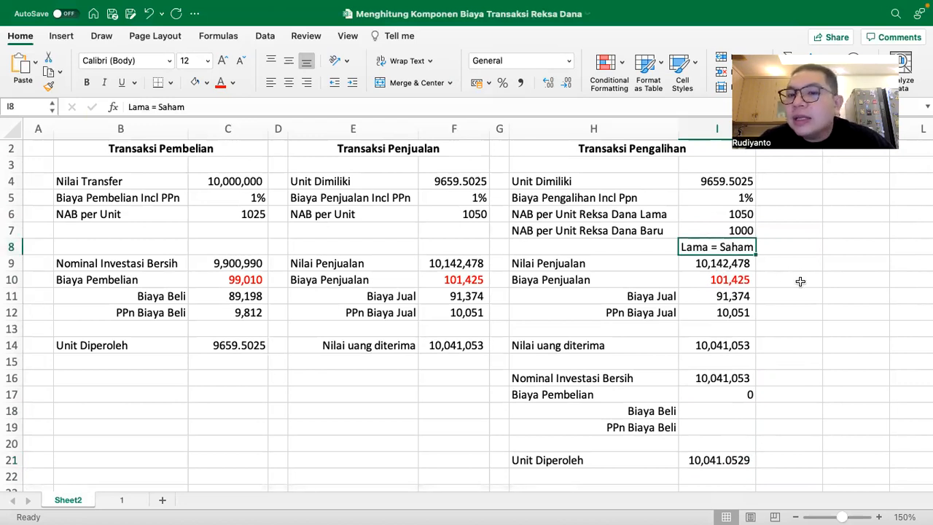
{"action": "left_click", "coordinate": [790, 248]}
{"action": "type", "text": "La"}
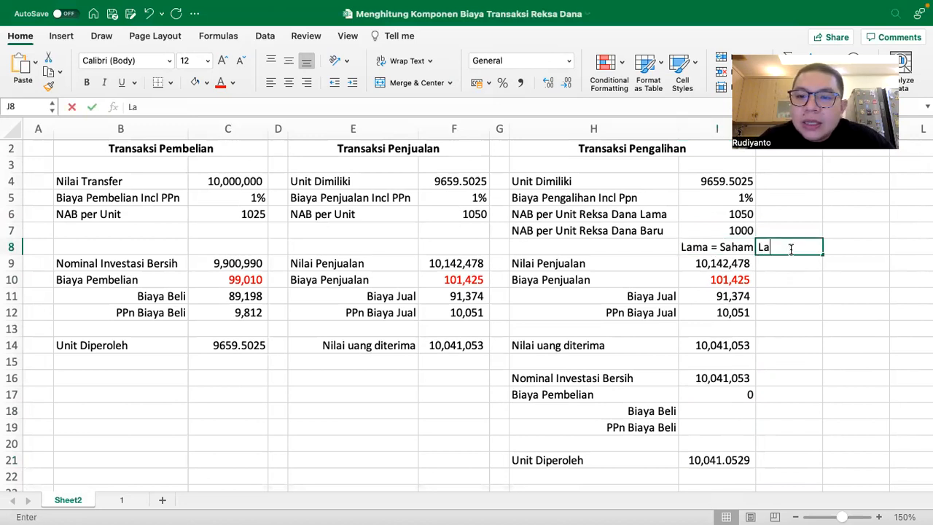
{"action": "type", "text": "ma = Pasar Uang"}
{"action": "key", "text": "Return"}
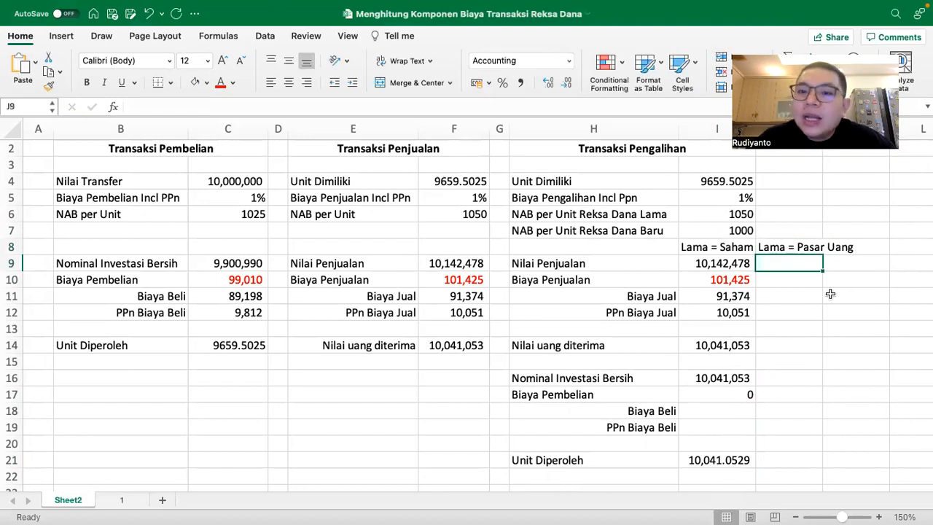
- Calculate Nilai Penjualan for the Pasar Uang scenario in J9 with the formula =I4*I6
{"action": "type", "text": "="}
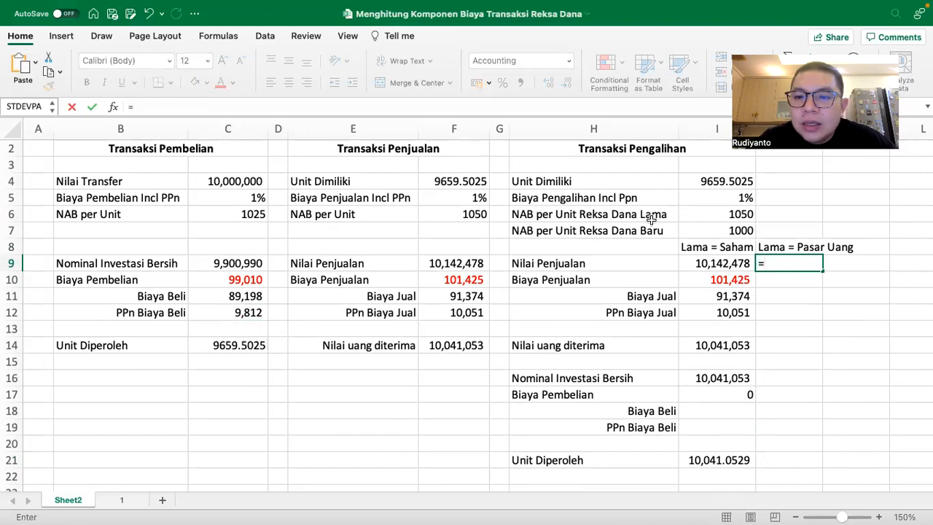
{"action": "left_click", "coordinate": [693, 182]}
{"action": "type", "text": "*"}
{"action": "left_click", "coordinate": [710, 211]}
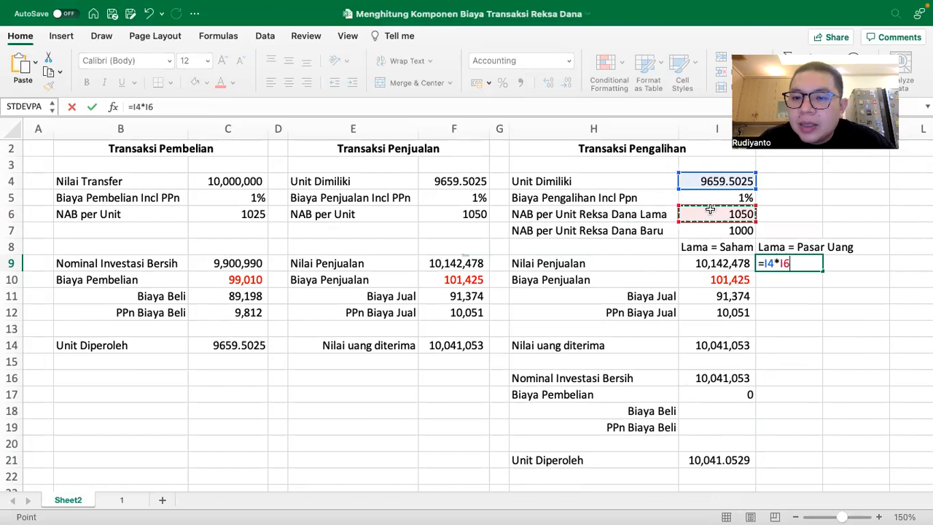
{"action": "key", "text": "Return"}
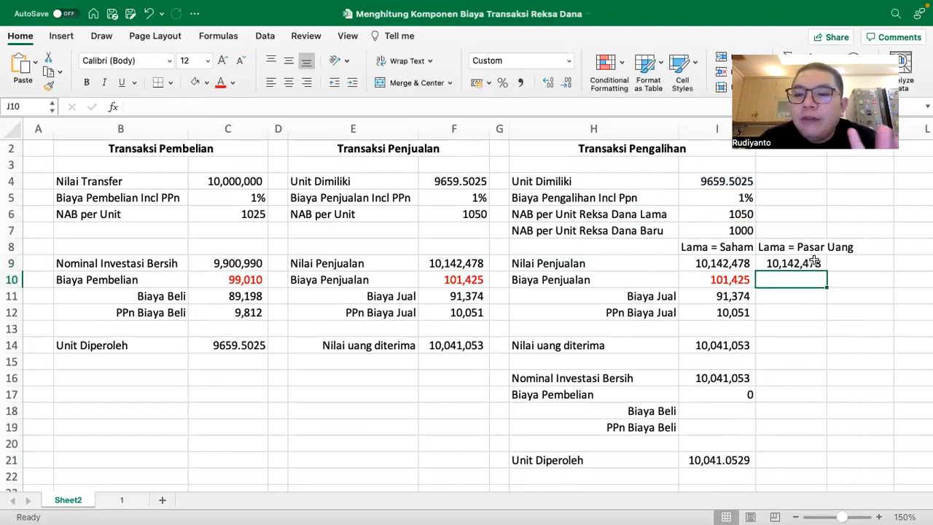
- Set Nilai uang diterima for the Pasar Uang scenario in J14 to =J9, with no selling fee deducted
{"action": "left_click", "coordinate": [726, 201]}
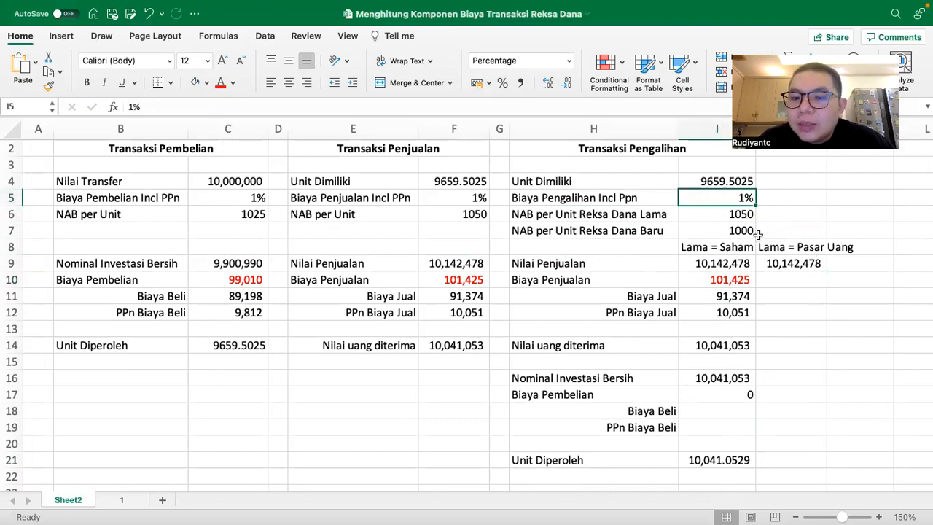
{"action": "left_click", "coordinate": [798, 391]}
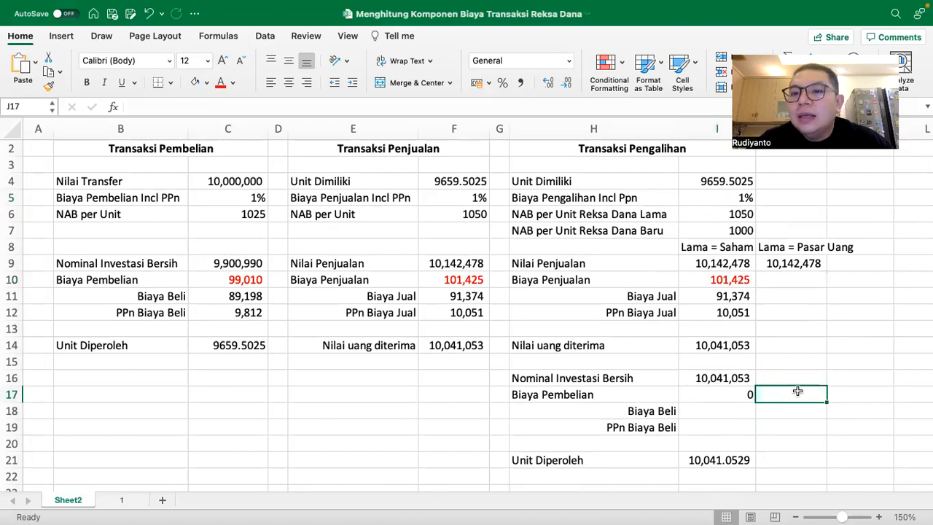
{"action": "left_click", "coordinate": [727, 346]}
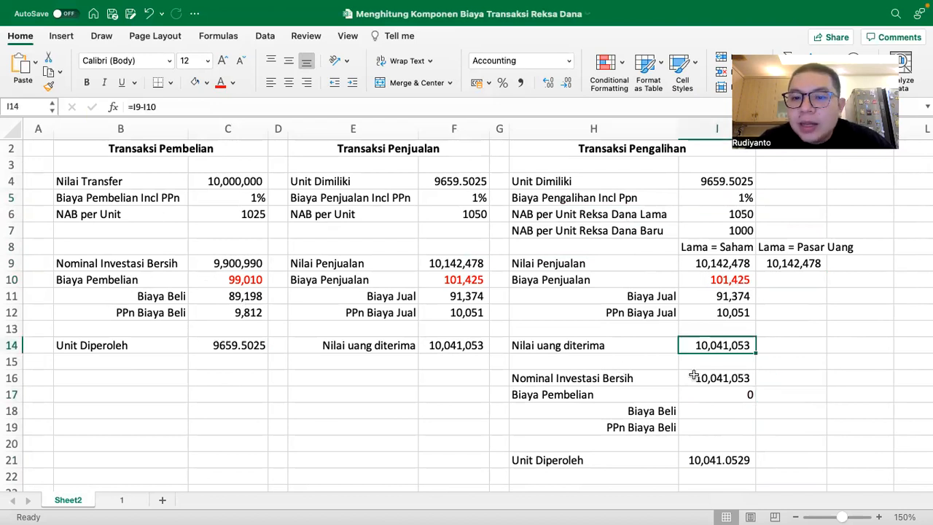
{"action": "left_click", "coordinate": [800, 341]}
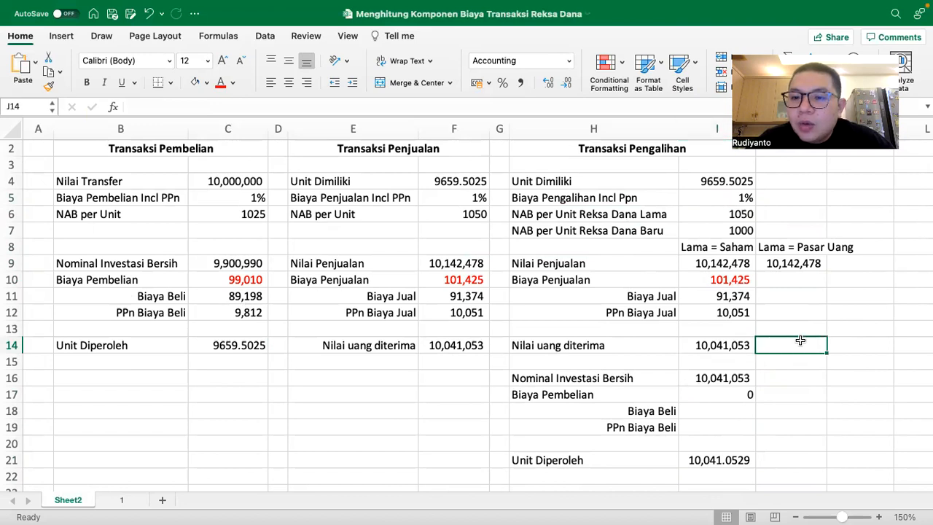
{"action": "type", "text": "="}
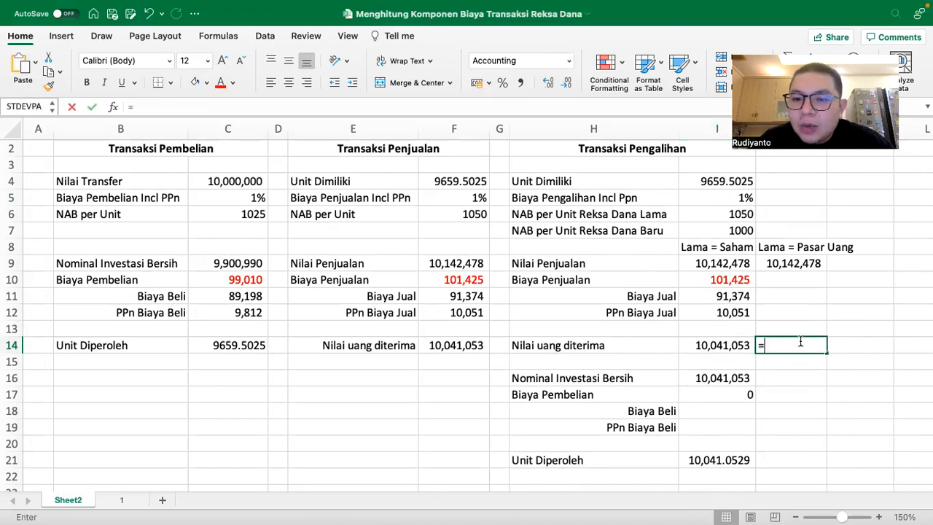
{"action": "left_click", "coordinate": [794, 263]}
{"action": "key", "text": "Return"}
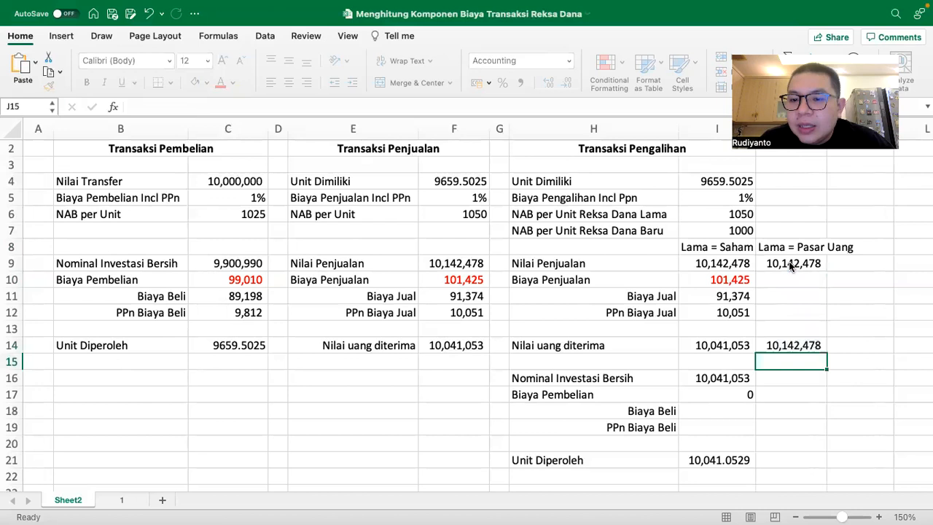
- Calculate Nominal Investasi Bersih for the Pasar Uang scenario in J16 with the formula =J14/(1+I5)
{"action": "key", "text": "Down"}
{"action": "type", "text": "="}
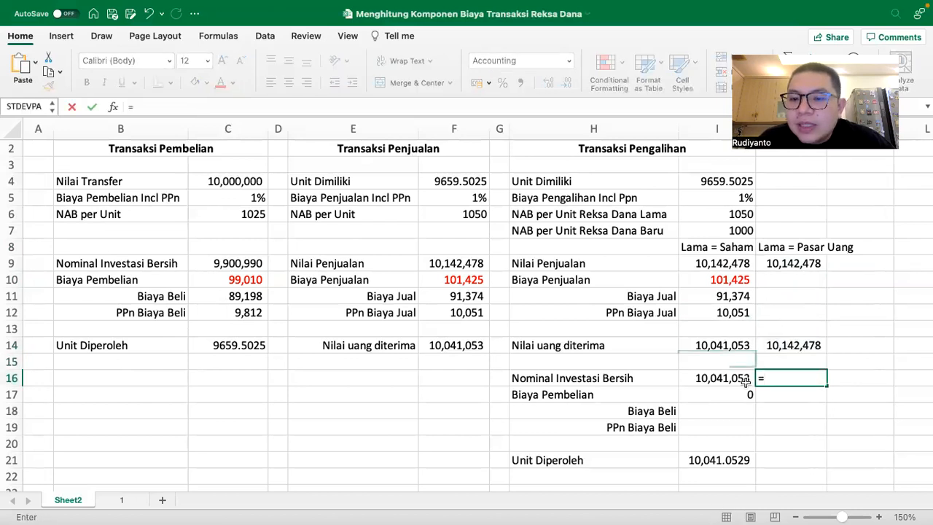
{"action": "left_click", "coordinate": [783, 348]}
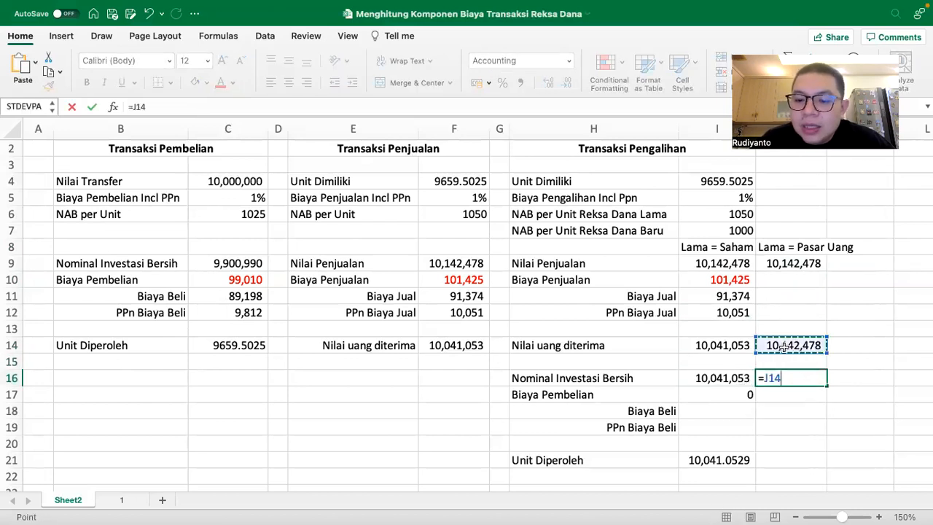
{"action": "type", "text": "/(1"}
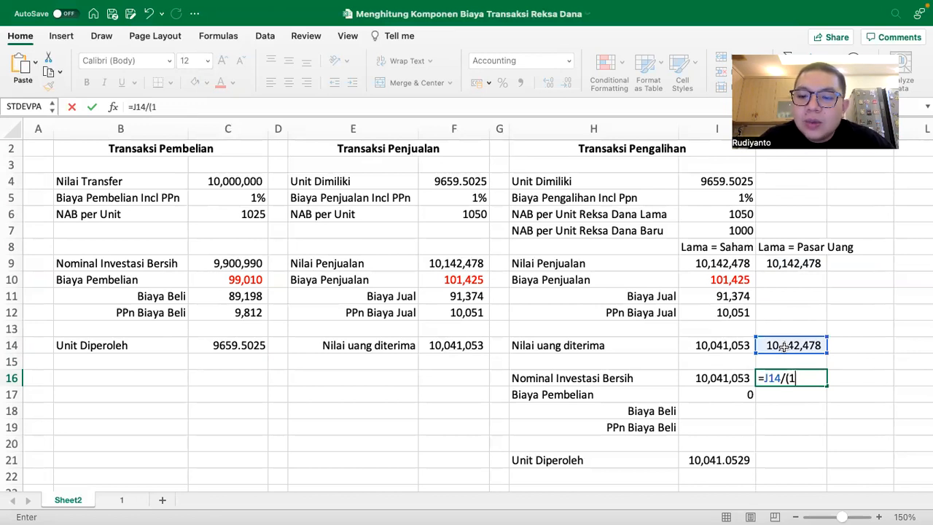
{"action": "type", "text": "+"}
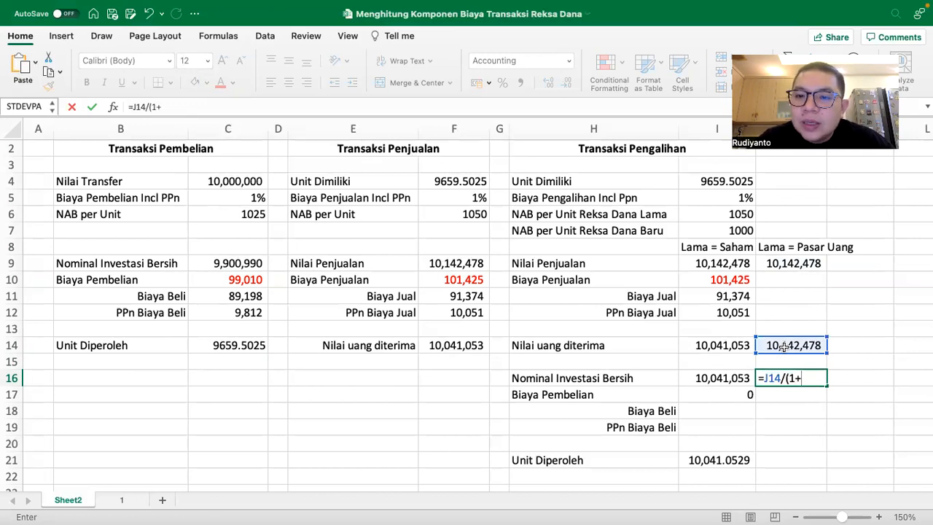
{"action": "left_click", "coordinate": [730, 195]}
{"action": "type", "text": ")"}
{"action": "key", "text": "Return"}
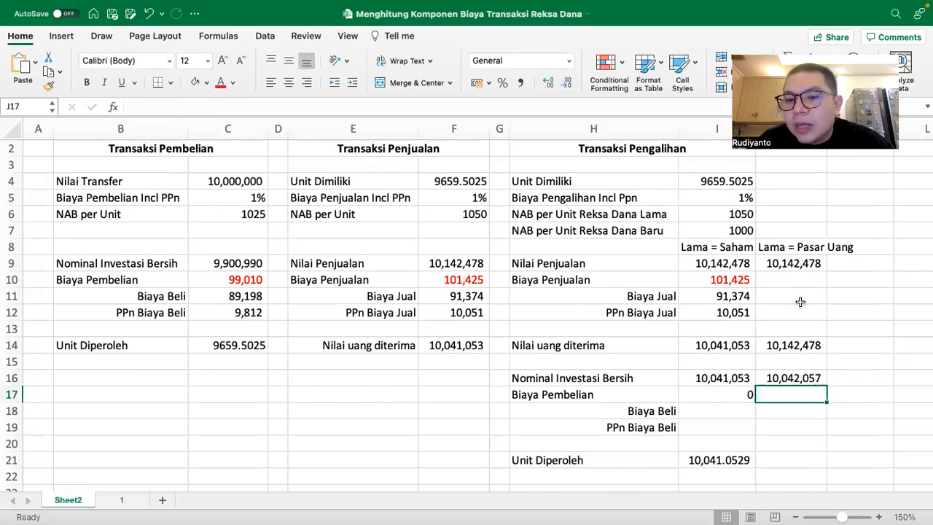
- Enter the label "Baru = Saham" in I15 and J15 above both Nominal Investasi Bersih values
{"action": "left_click", "coordinate": [729, 358]}
{"action": "type", "text": "Baru = Saham"}
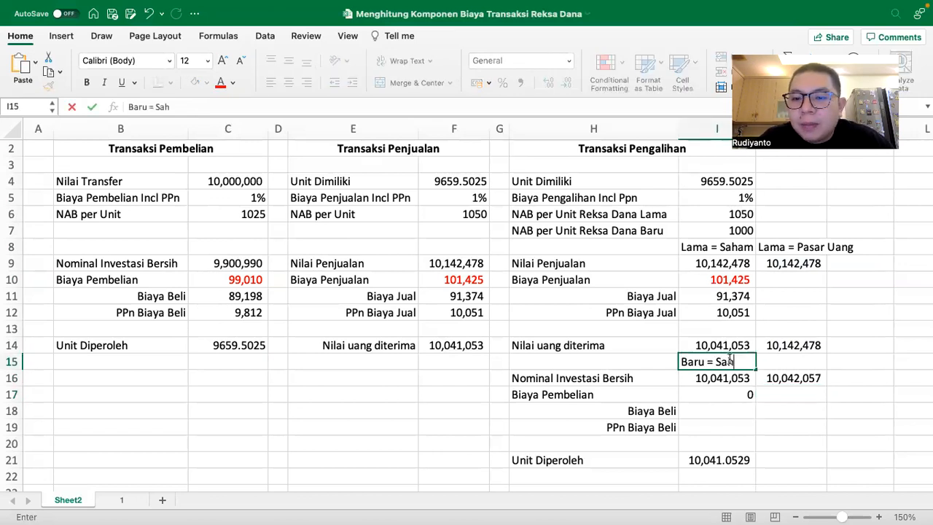
{"action": "key", "text": "Return"}
{"action": "left_click", "coordinate": [791, 357]}
{"action": "type", "text": "Baru = Saham"}
{"action": "key", "text": "Return"}
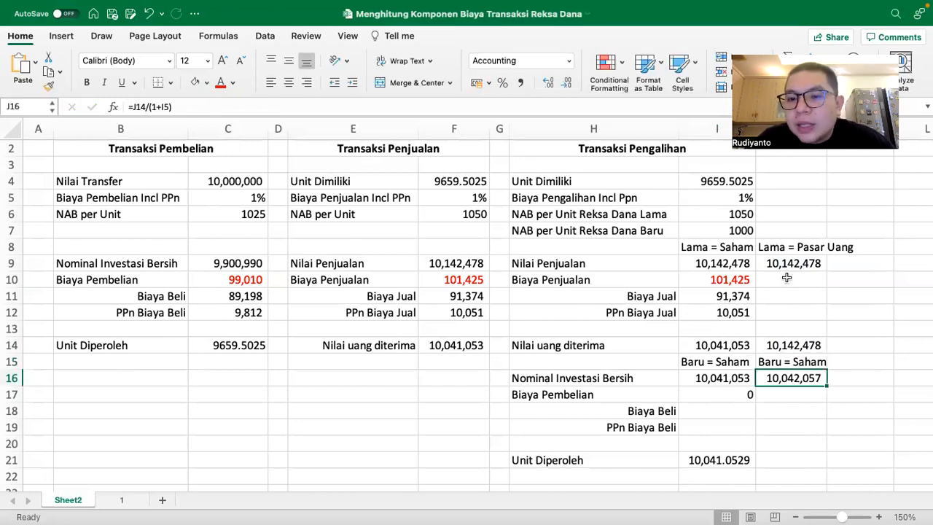
- Autofit the width of column J to the "Lama = Pasar Uang" label
{"action": "left_click", "coordinate": [726, 194]}
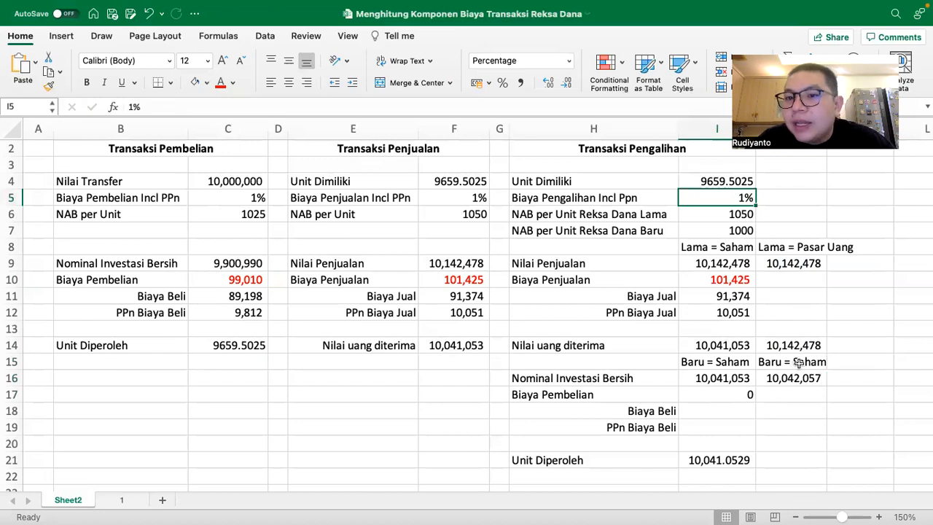
{"action": "left_click", "coordinate": [810, 244]}
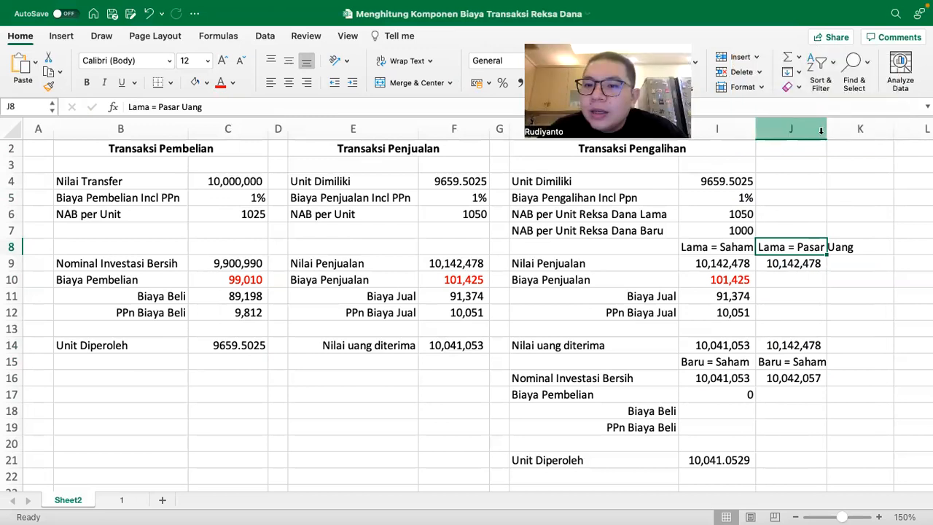
{"action": "double_click", "coordinate": [830, 129]}
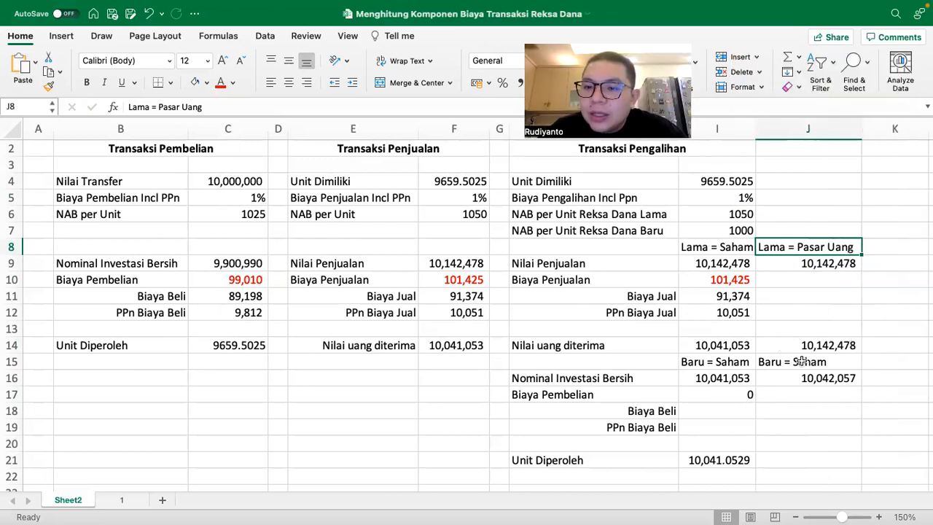
- Calculate Biaya Pembelian for the Pasar Uang scenario in J17 with the formula =J14-J16
{"action": "left_click", "coordinate": [795, 388]}
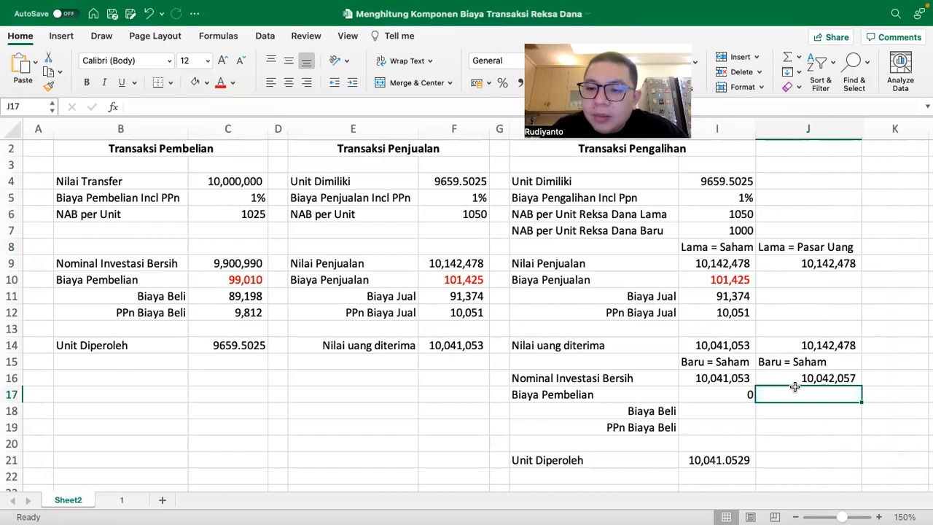
{"action": "type", "text": "="}
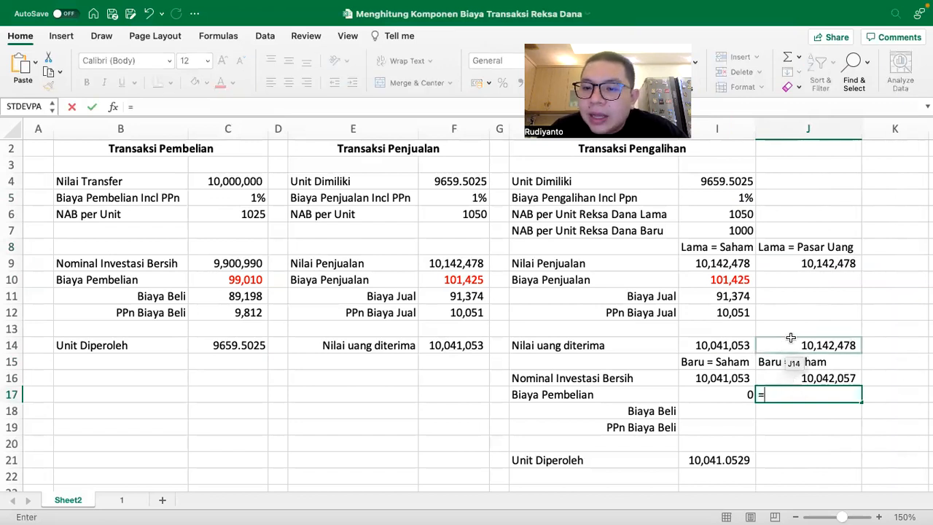
{"action": "left_click", "coordinate": [790, 337]}
{"action": "type", "text": "="}
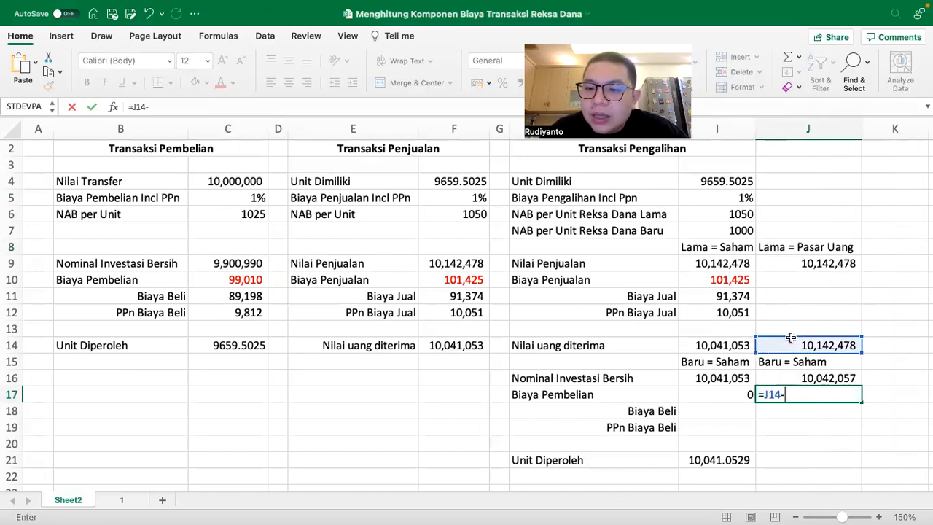
{"action": "left_click", "coordinate": [785, 377]}
{"action": "key", "text": "Return"}
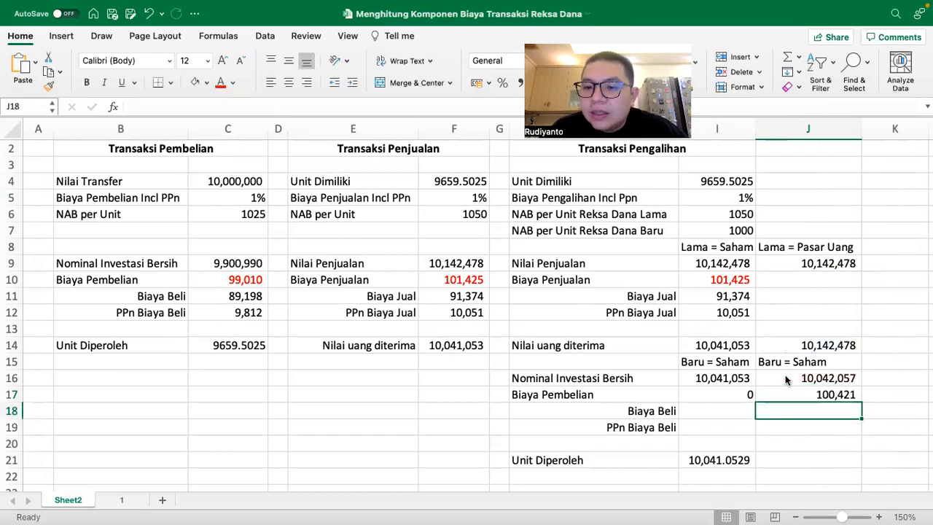
- Calculate Biaya Beli for the Pasar Uang scenario in J18 with the formula =J17/1.11
{"action": "type", "text": "="}
{"action": "left_click", "coordinate": [794, 390]}
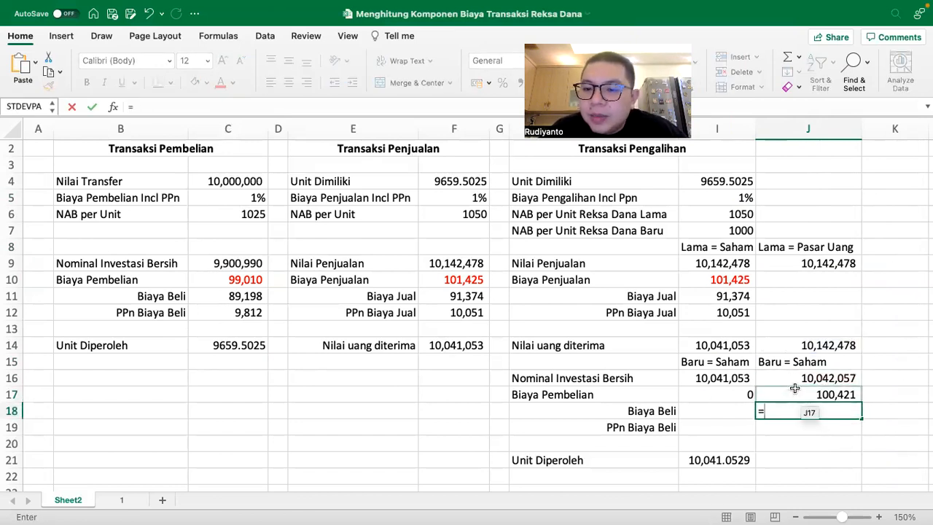
{"action": "type", "text": "/1.1"}
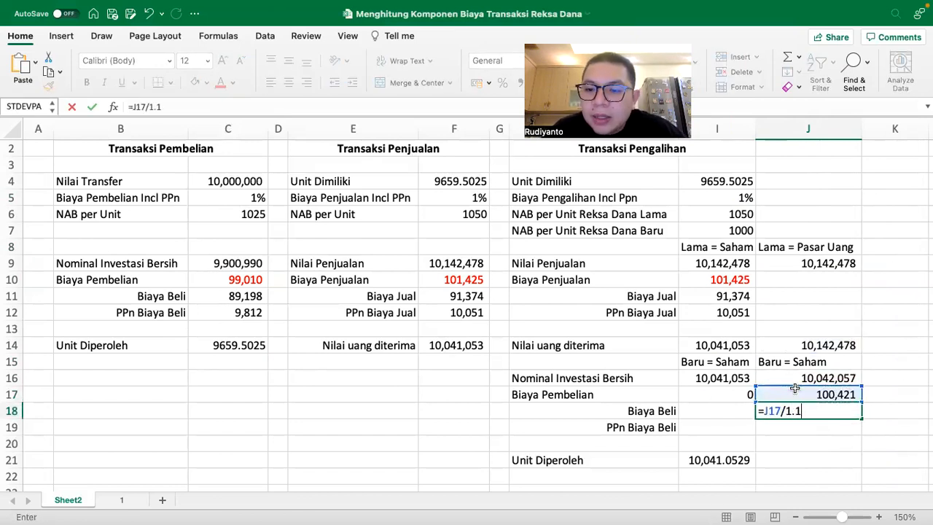
{"action": "key", "text": "Return"}
- Calculate PPn Biaya Beli for the Pasar Uang scenario in J19 with the formula =J18*11%
{"action": "type", "text": "="}
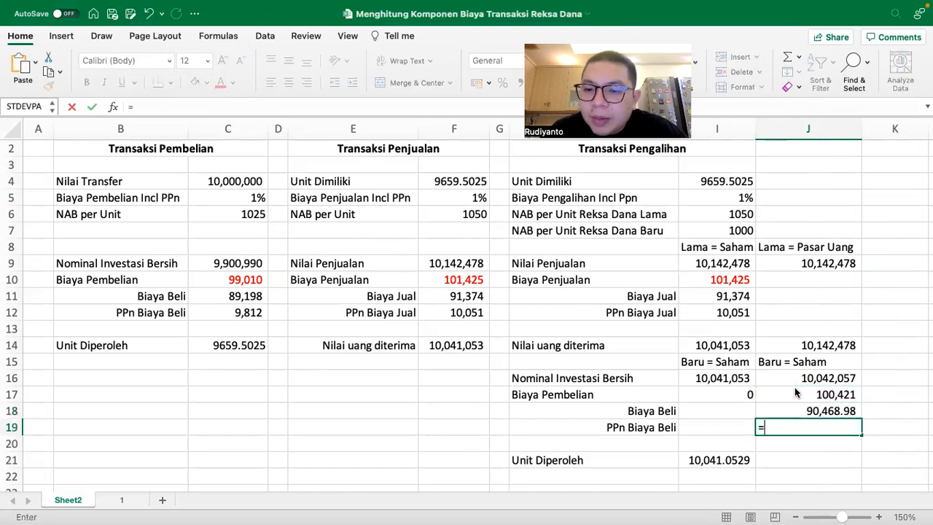
{"action": "key", "text": "Up"}
{"action": "type", "text": "*11%"}
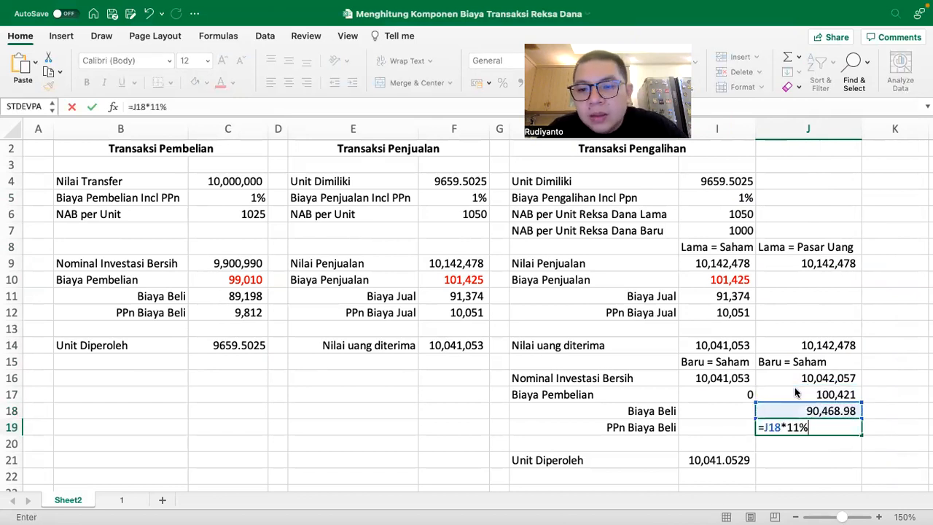
{"action": "key", "text": "Return"}
- Format the Biaya Beli and PPn Biaya Beli values in J18:J19 without decimal places
{"action": "key", "text": "Up"}
{"action": "key", "text": "shift+Up"}
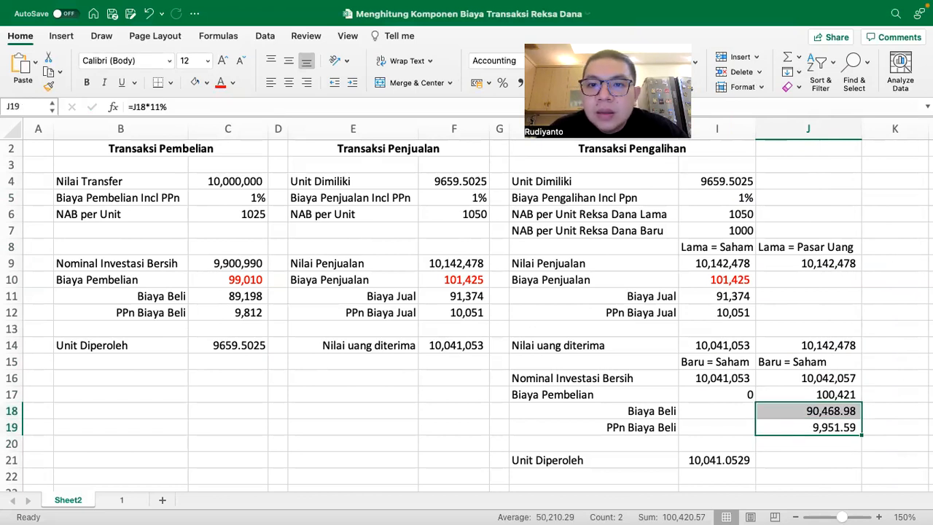
{"action": "left_click", "coordinate": [567, 82]}
{"action": "left_click", "coordinate": [568, 82]}
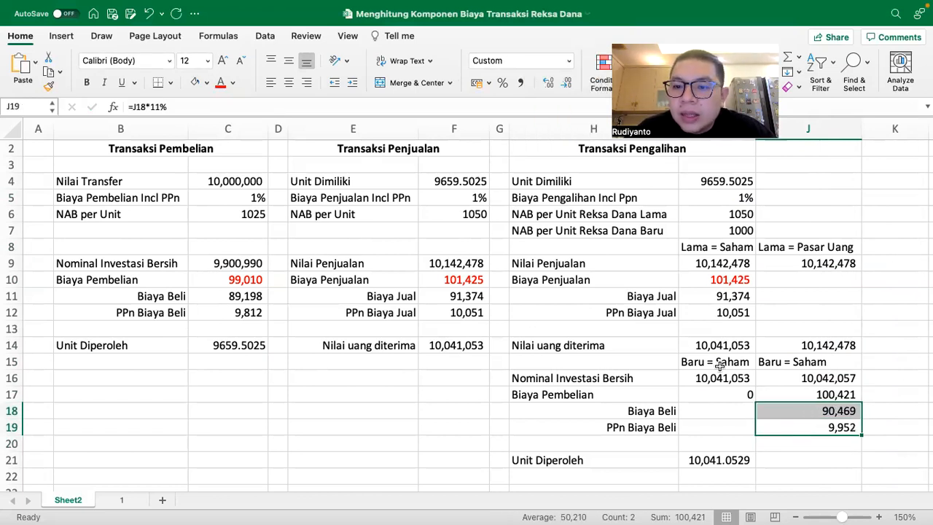
- Color the Biaya Pembelian value in J17 red
{"action": "left_click", "coordinate": [804, 459]}
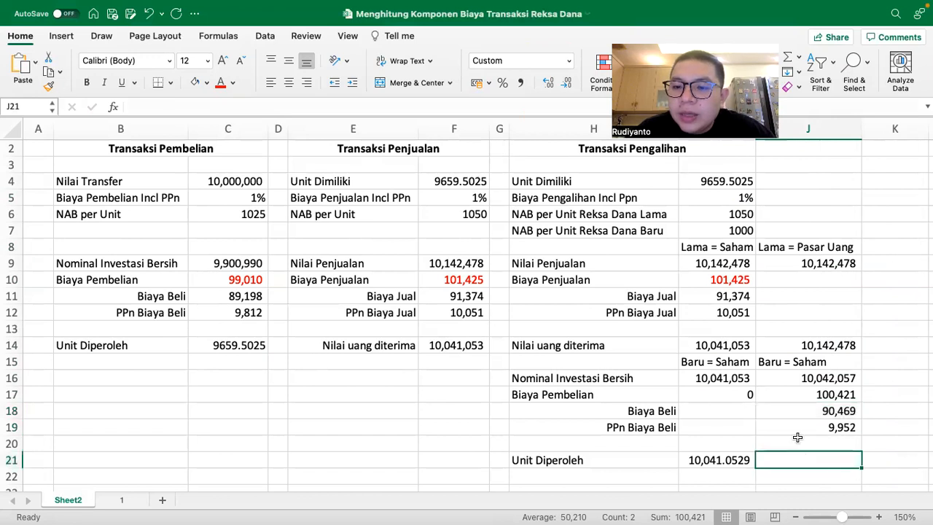
{"action": "left_click", "coordinate": [802, 395]}
{"action": "left_click", "coordinate": [220, 81]}
- Calculate Unit Diperoleh for the Pasar Uang scenario in J21 with the formula =J16/I7
{"action": "left_click", "coordinate": [776, 458]}
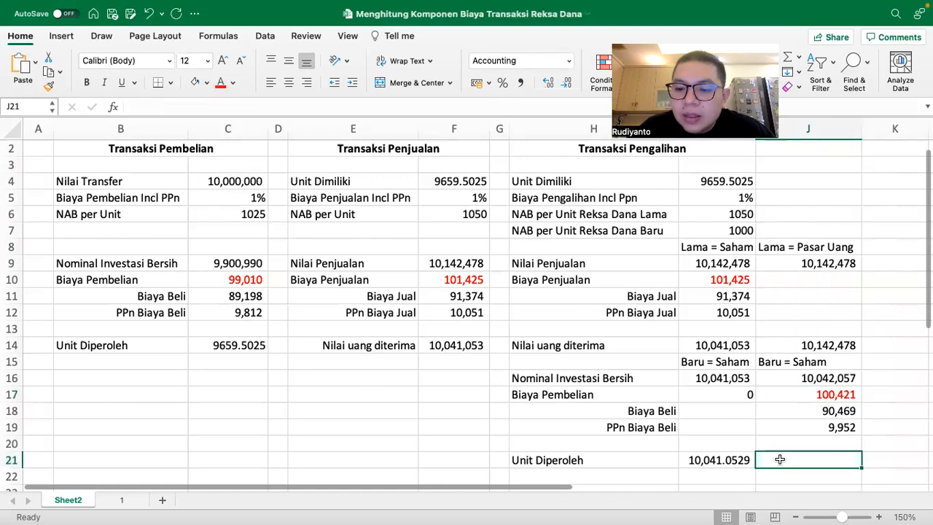
{"action": "type", "text": "="}
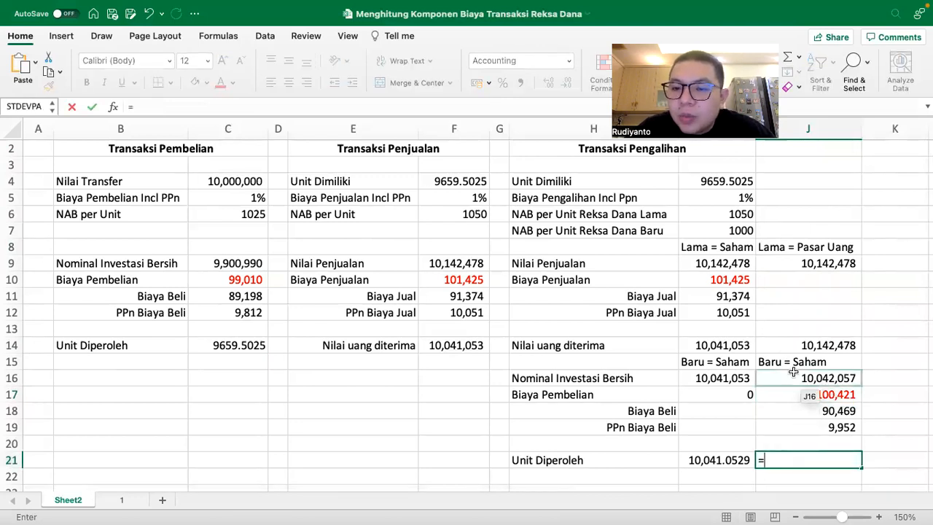
{"action": "left_click", "coordinate": [793, 372]}
{"action": "type", "text": "/"}
{"action": "left_click", "coordinate": [726, 229]}
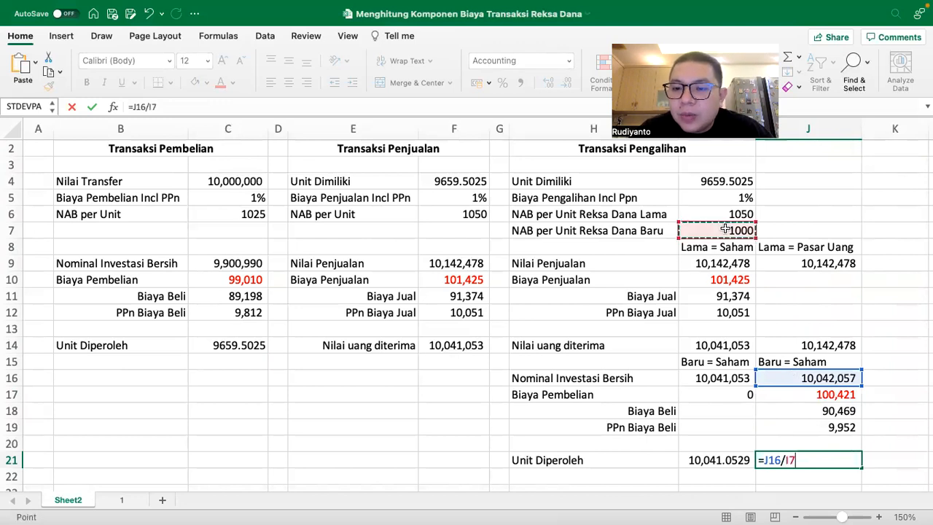
{"action": "key", "text": "Return"}
- Format the Unit Diperoleh value in J21 with four decimal places
{"action": "left_click", "coordinate": [799, 460]}
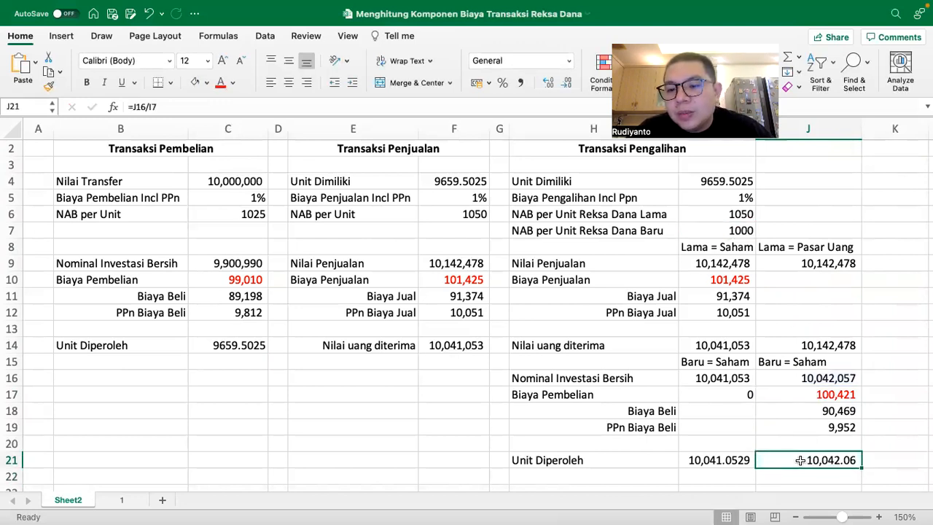
{"action": "left_click", "coordinate": [549, 83]}
{"action": "left_click", "coordinate": [549, 83]}
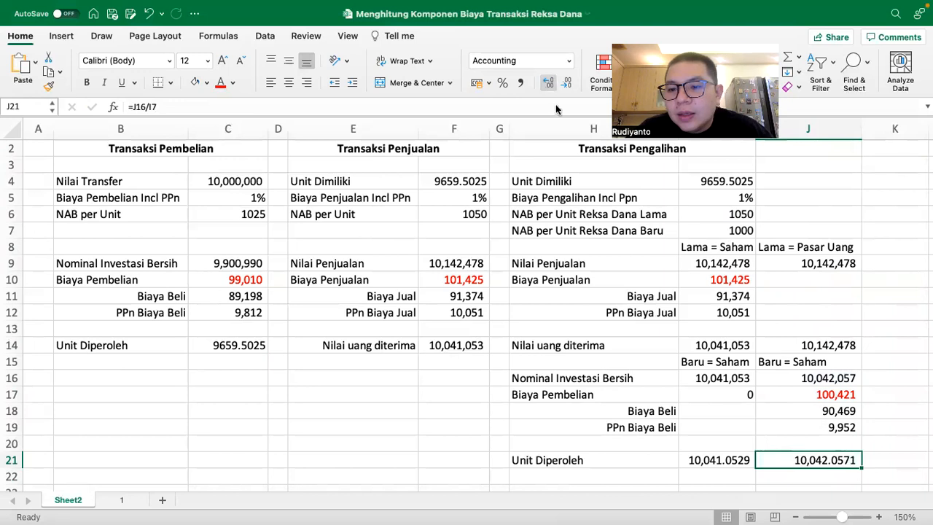
- Highlight the Biaya Penjualan value in I10 and the Biaya Pembelian value in J17 with a light gold fill
{"action": "left_click", "coordinate": [729, 272]}
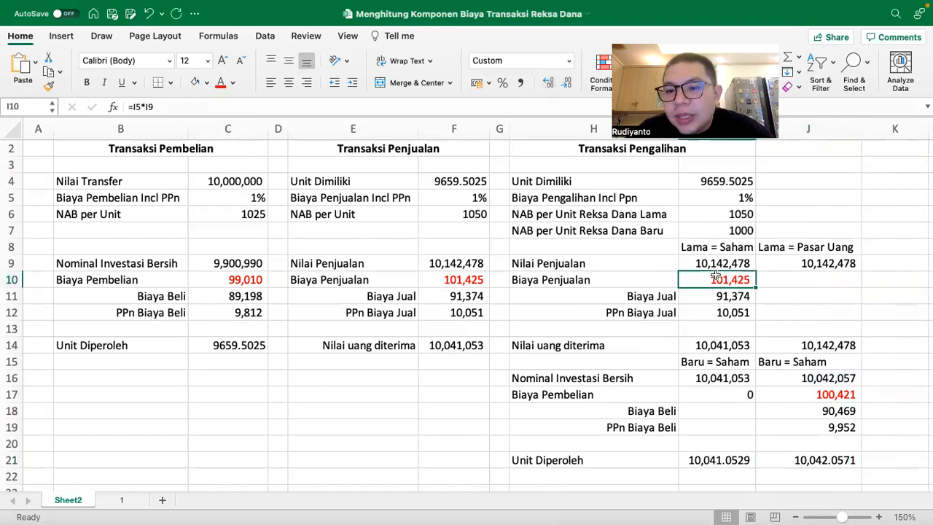
{"action": "left_click", "coordinate": [206, 82]}
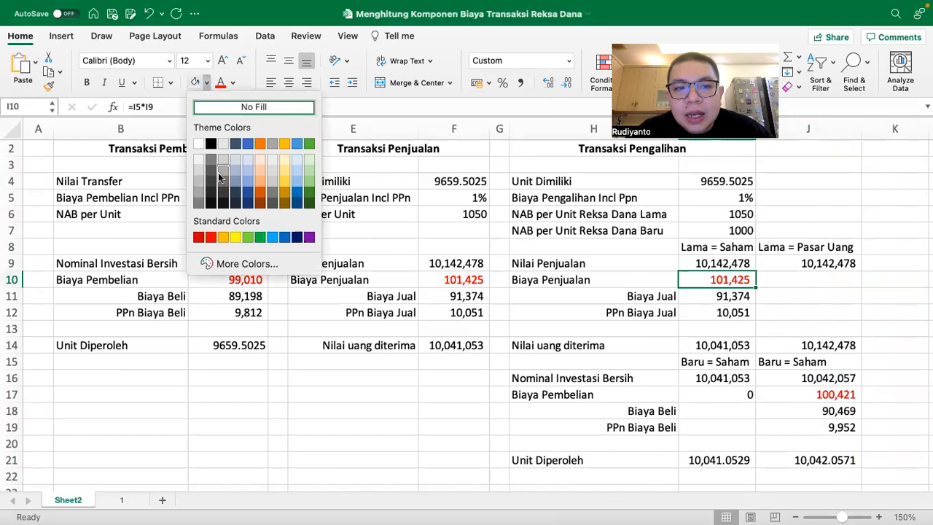
{"action": "left_click", "coordinate": [224, 241]}
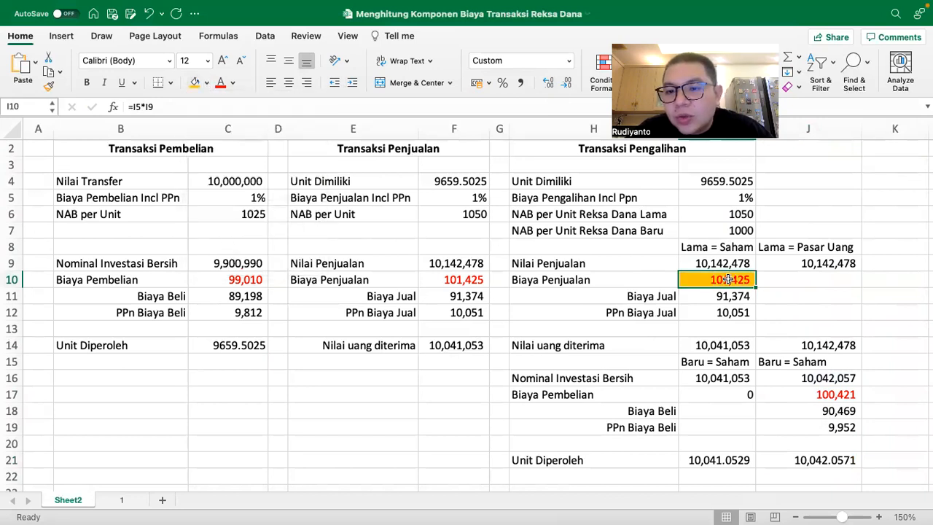
{"action": "left_click", "coordinate": [206, 82]}
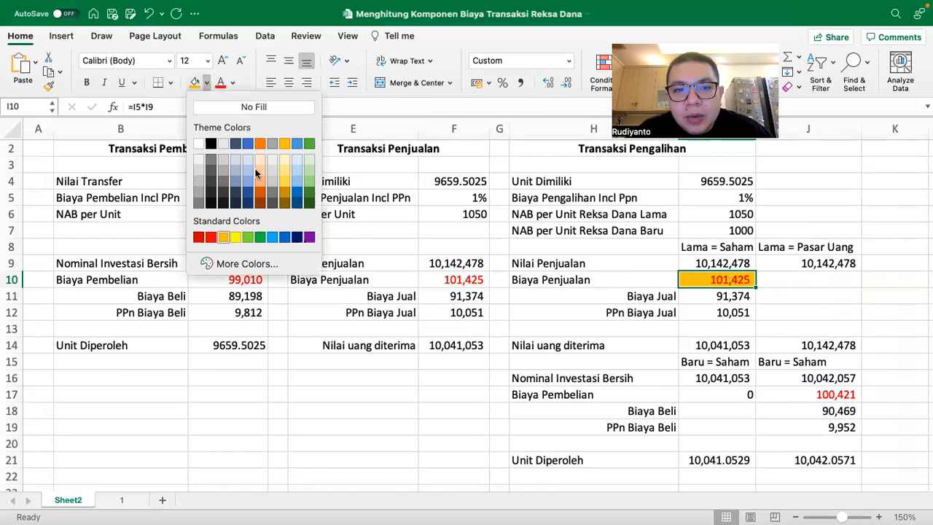
{"action": "left_click", "coordinate": [285, 161]}
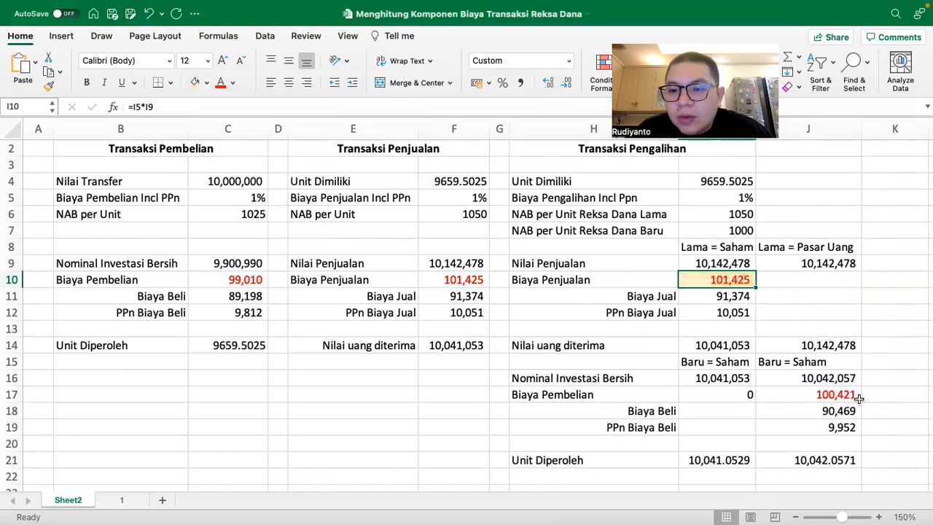
{"action": "left_click", "coordinate": [833, 394]}
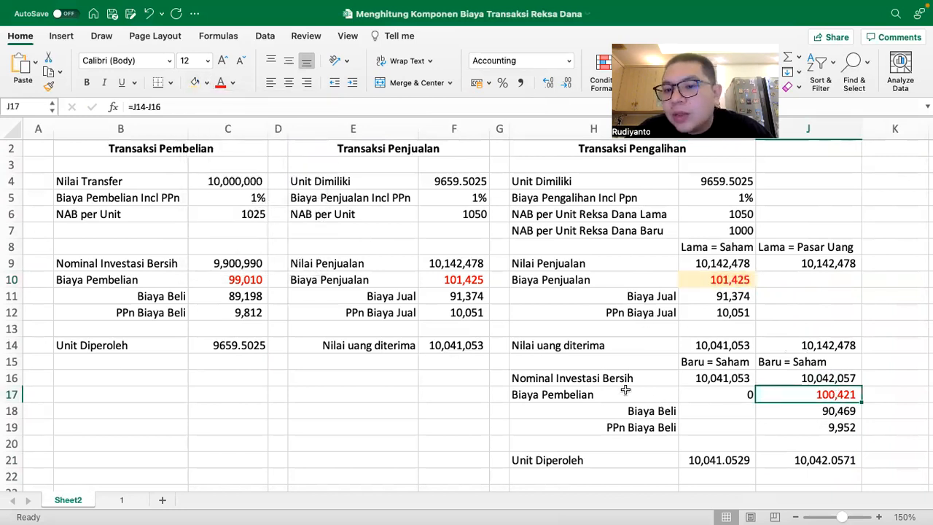
{"action": "left_click", "coordinate": [194, 83]}
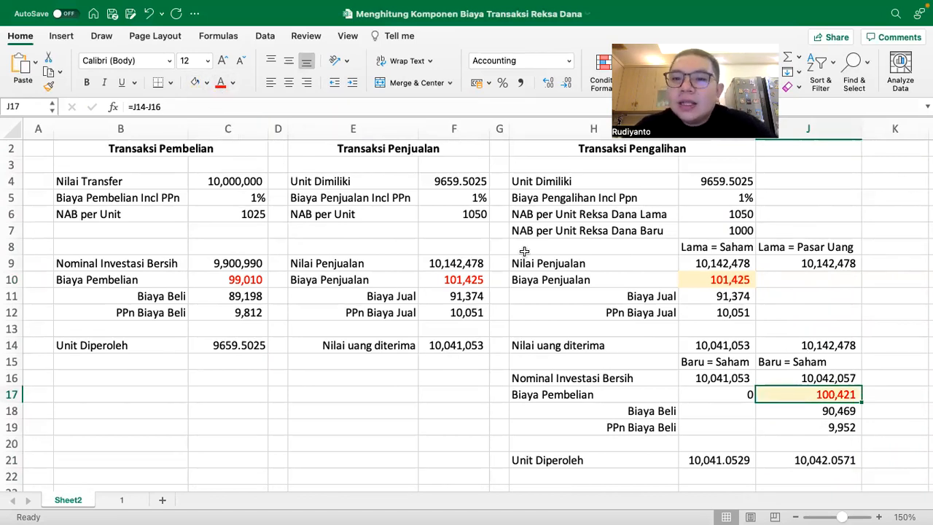
{"action": "left_click", "coordinate": [721, 194]}
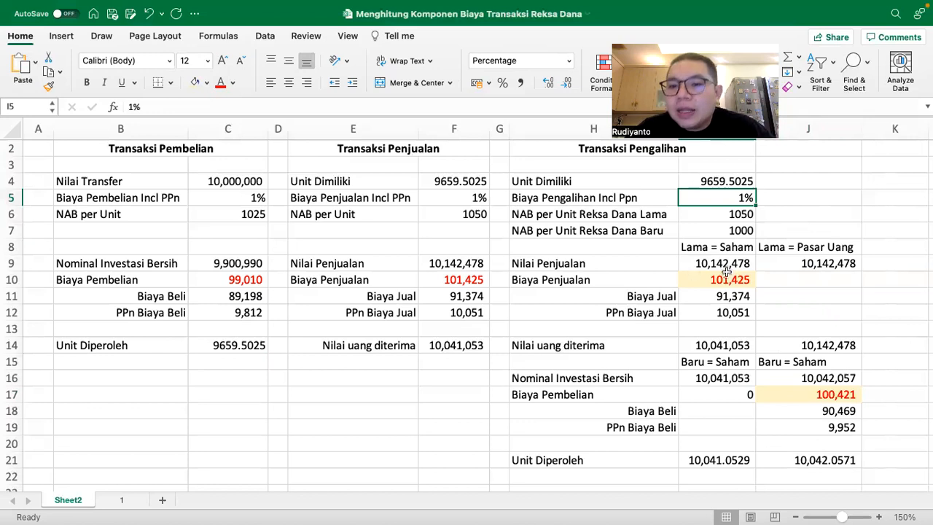
{"action": "left_click", "coordinate": [816, 246]}
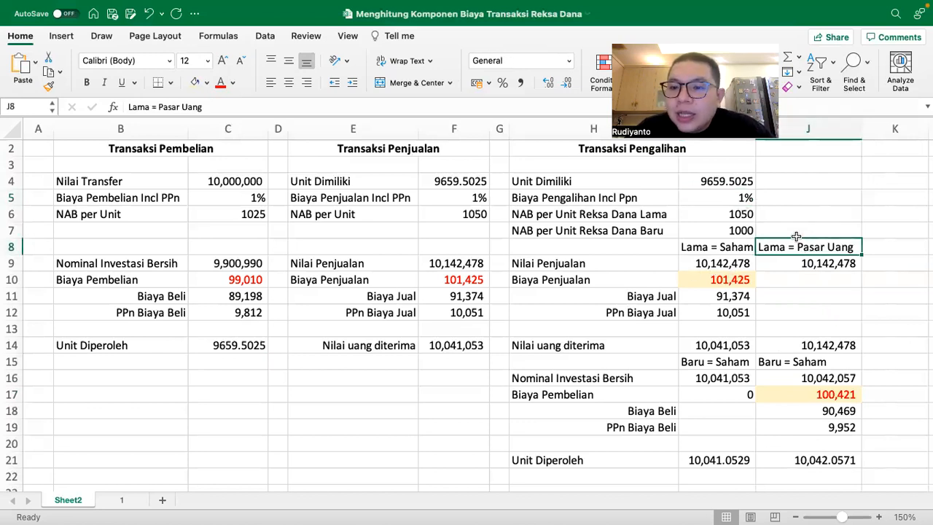
{"action": "left_click", "coordinate": [821, 386]}
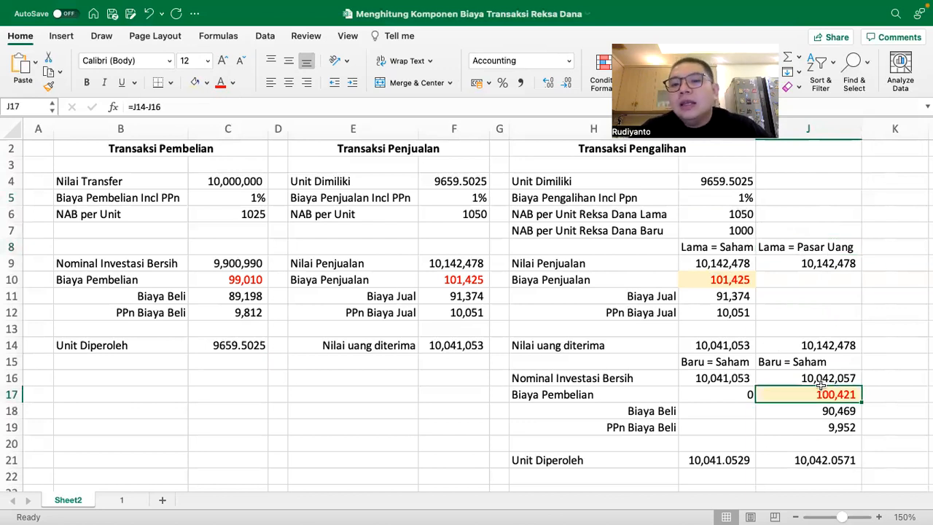
{"action": "left_click", "coordinate": [710, 190]}
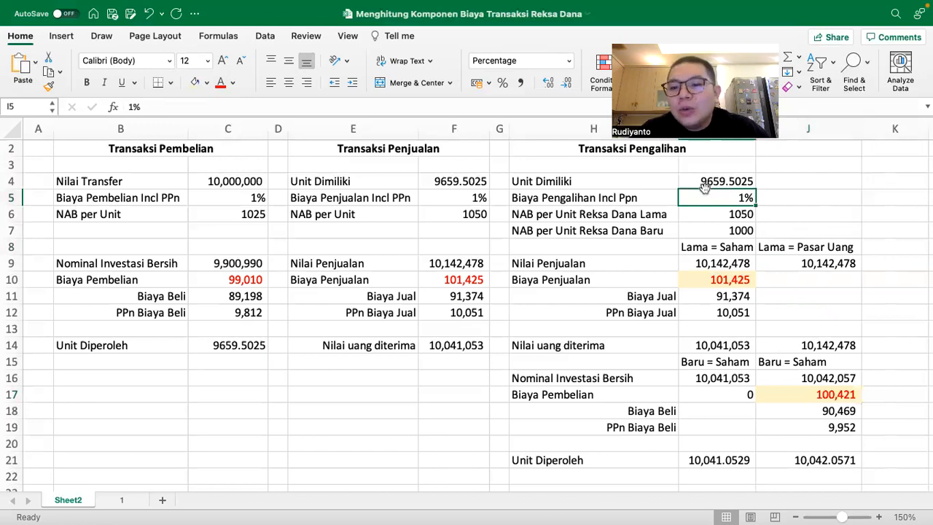